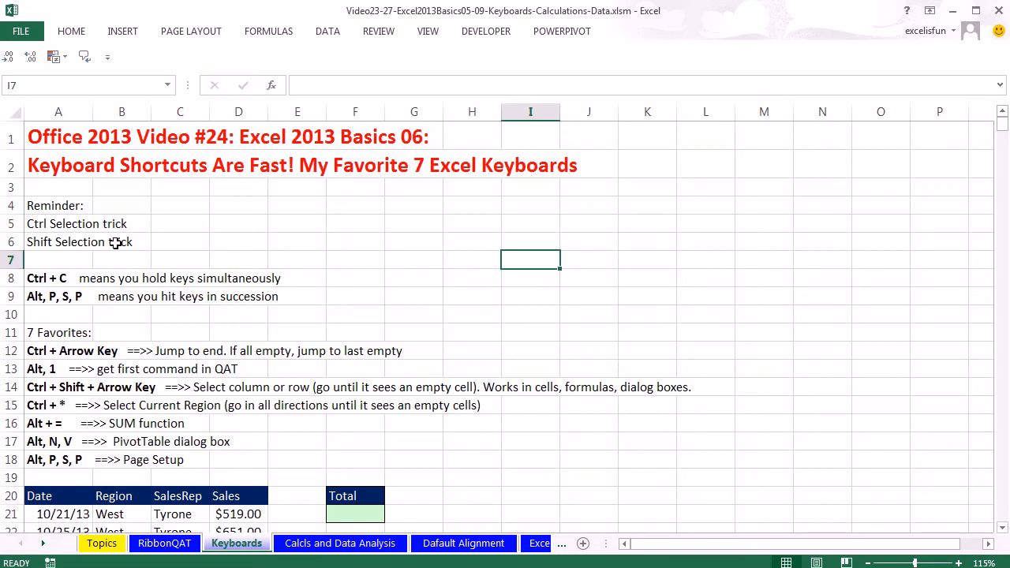
Select the non-adjacent cells I4, I7, K6, L9 and J10 together
left_click(532, 206)
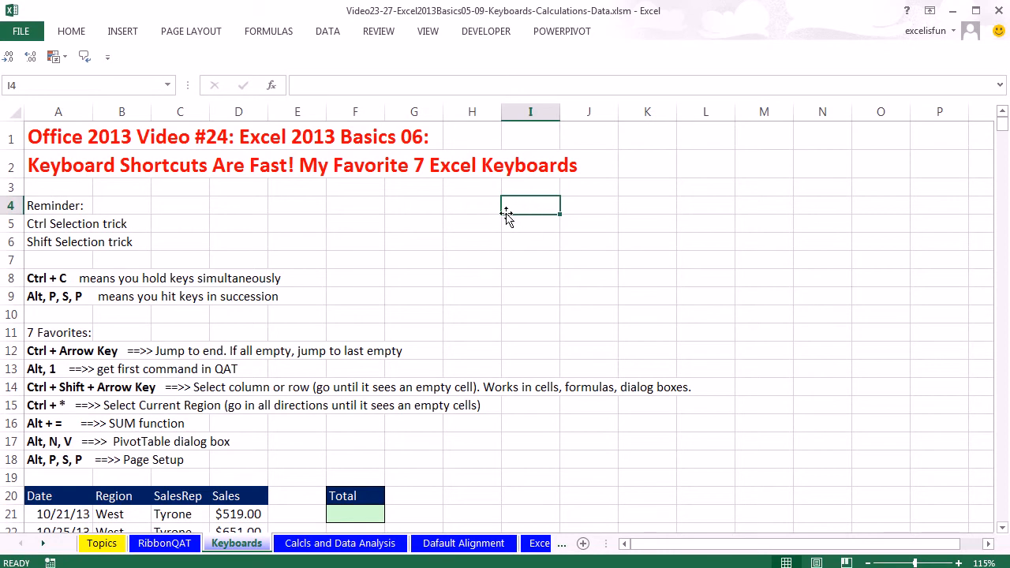
left_click(533, 261, "ctrl")
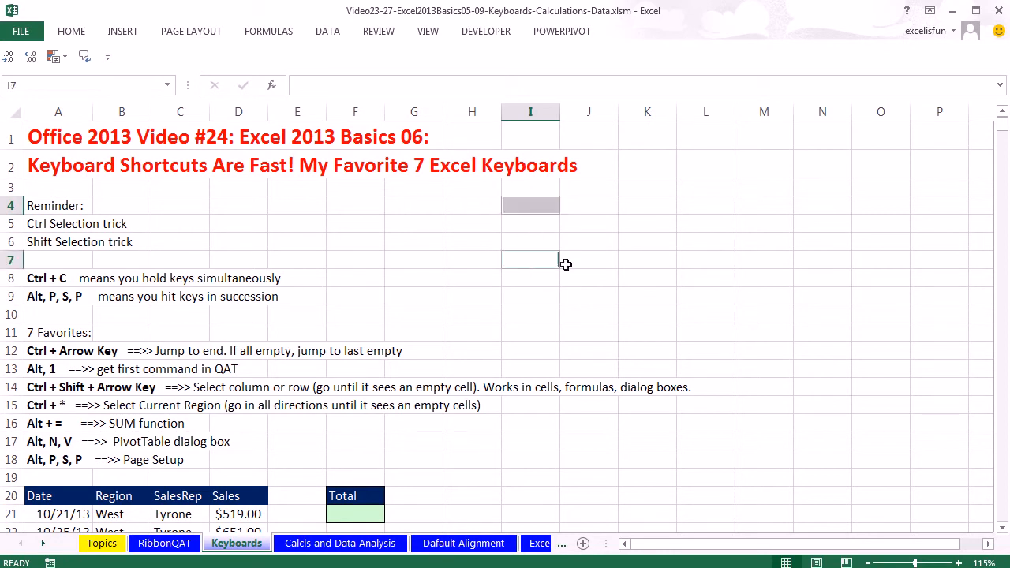
left_click(667, 233, "ctrl")
left_click(726, 299, "ctrl")
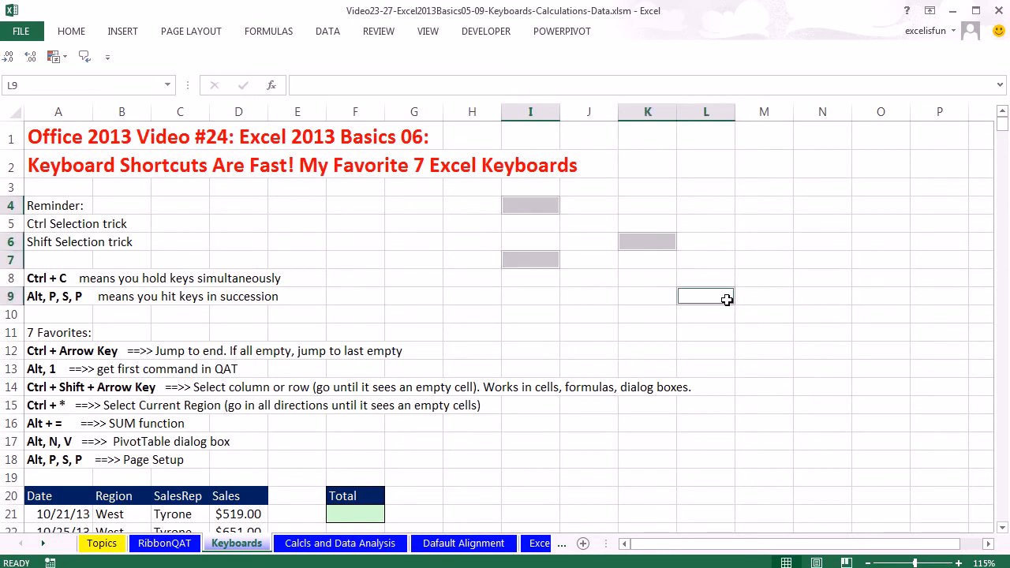
left_click(566, 317, "ctrl")
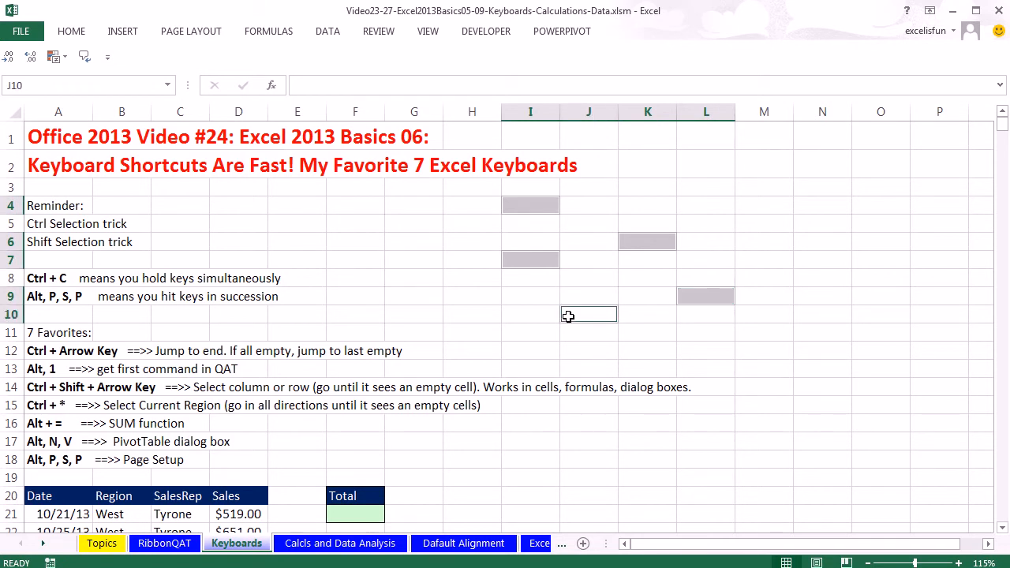
Select the continuous range H4:H10 from its first and last cells, and clear the selection by choosing F8
left_click(466, 208)
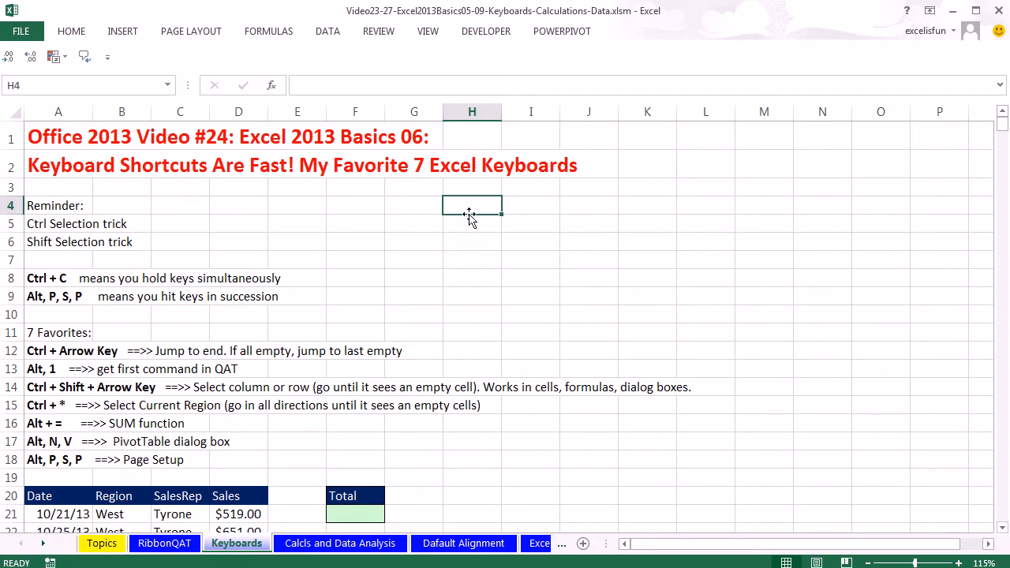
left_click(472, 314, "shift")
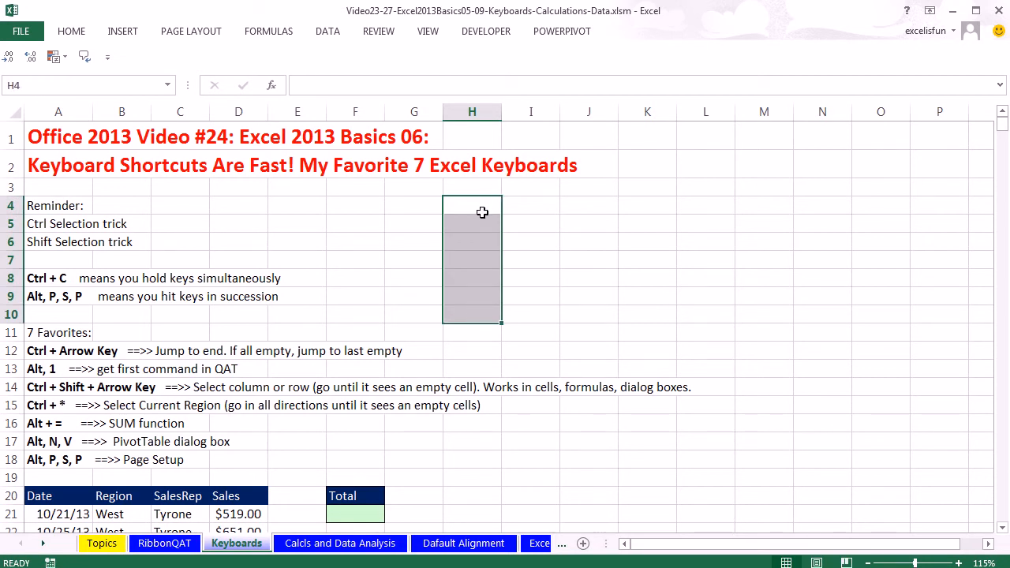
left_click(352, 284)
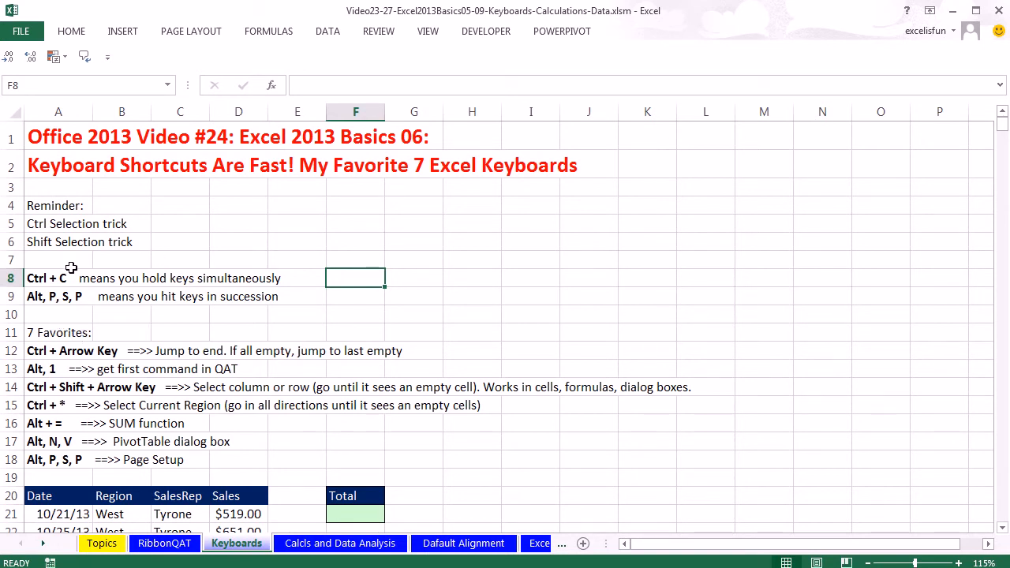
Widen column F slightly so that the dates in the small Date and Total table display in full
left_click(1002, 527)
left_click(1002, 527)
left_click(1002, 527)
left_click(1002, 526)
left_click(1002, 527)
left_click(1002, 527)
left_click(1002, 527)
left_click(1001, 526)
left_click(1001, 527)
left_click(1001, 527)
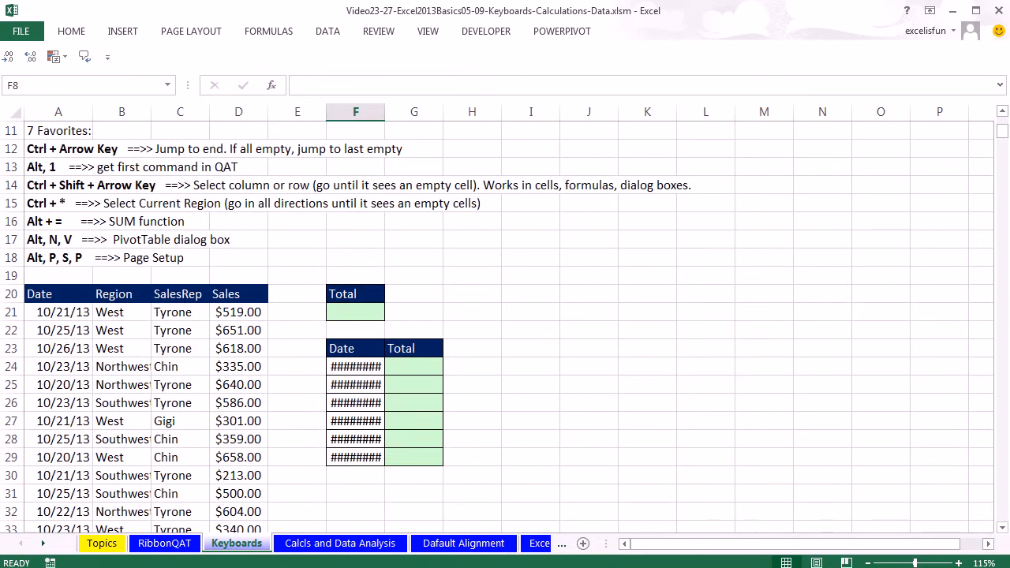
left_click(1000, 527)
left_click(1000, 527)
left_click(1000, 527)
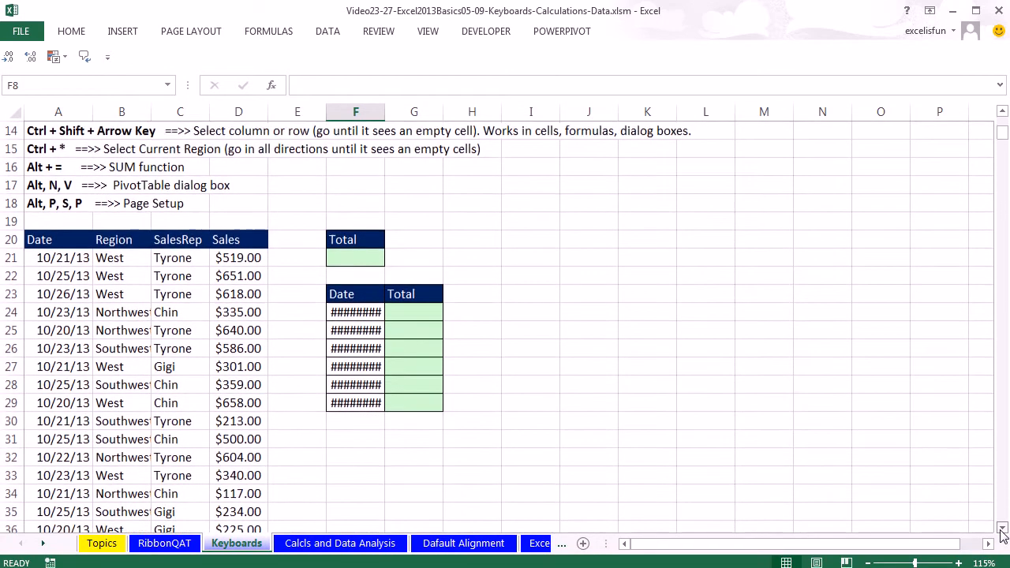
left_click(1001, 528)
left_click(1001, 527)
left_click(1002, 526)
left_click(1002, 527)
left_click(1002, 527)
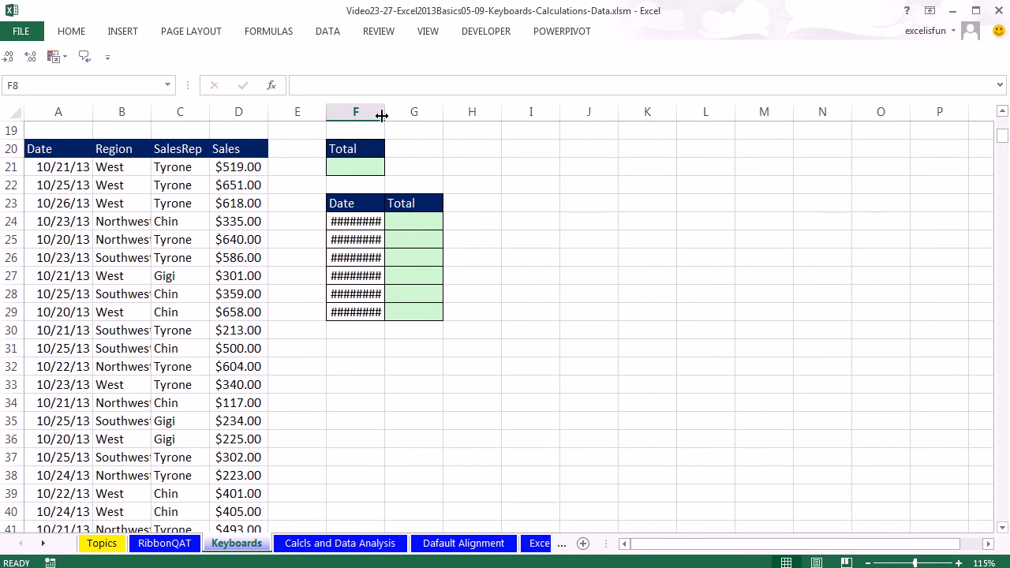
left_click_drag(384, 111, 397, 111)
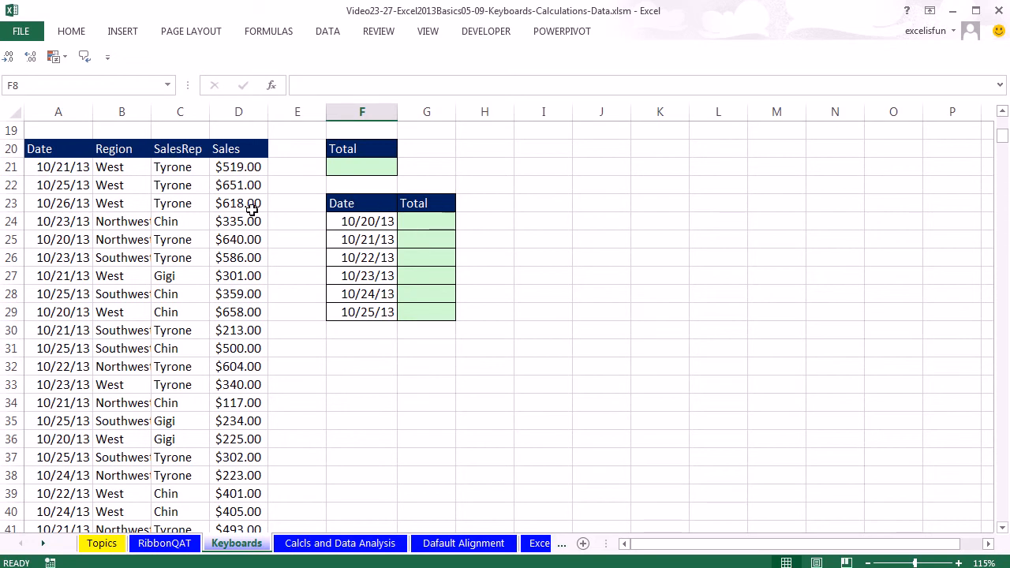
Select the Sales values in D21:D55, return to the start of the range and reduce the selection to D21
left_click_drag(242, 166, 232, 544)
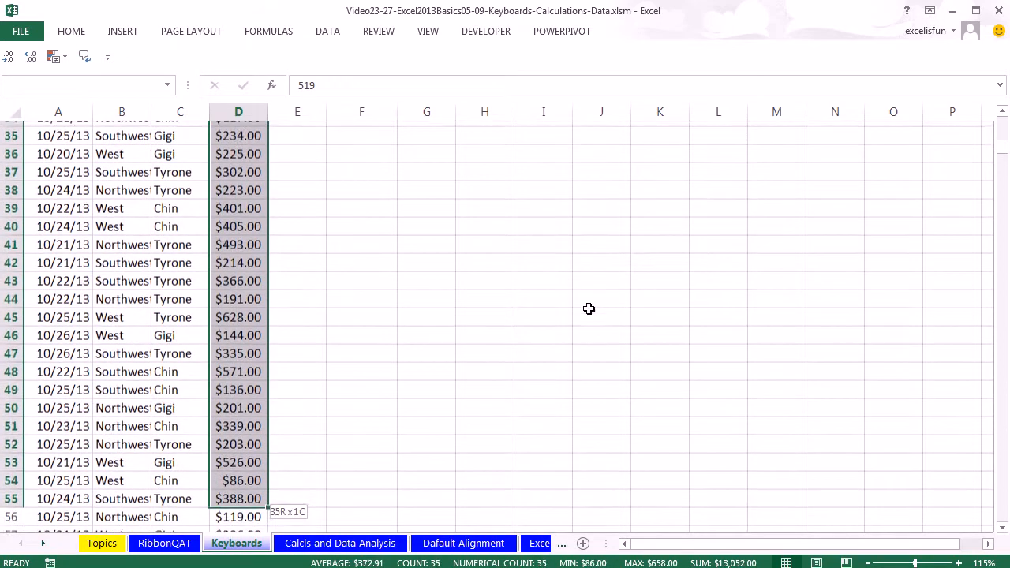
key("ctrl+BackSpace")
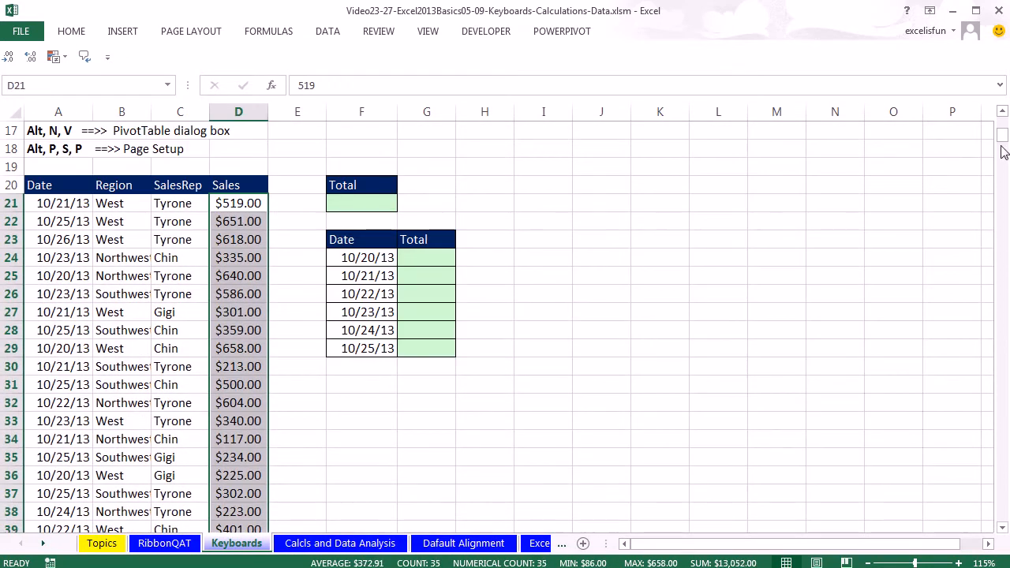
left_click(234, 204)
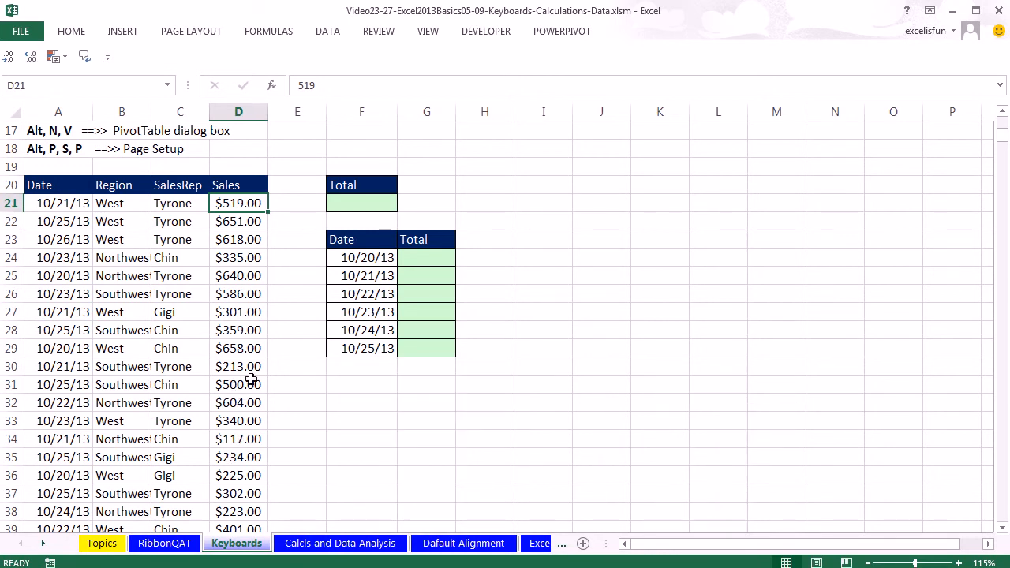
Jump from D21 to the last entry in the Sales column and back up to the Sales header
key("ctrl+Down")
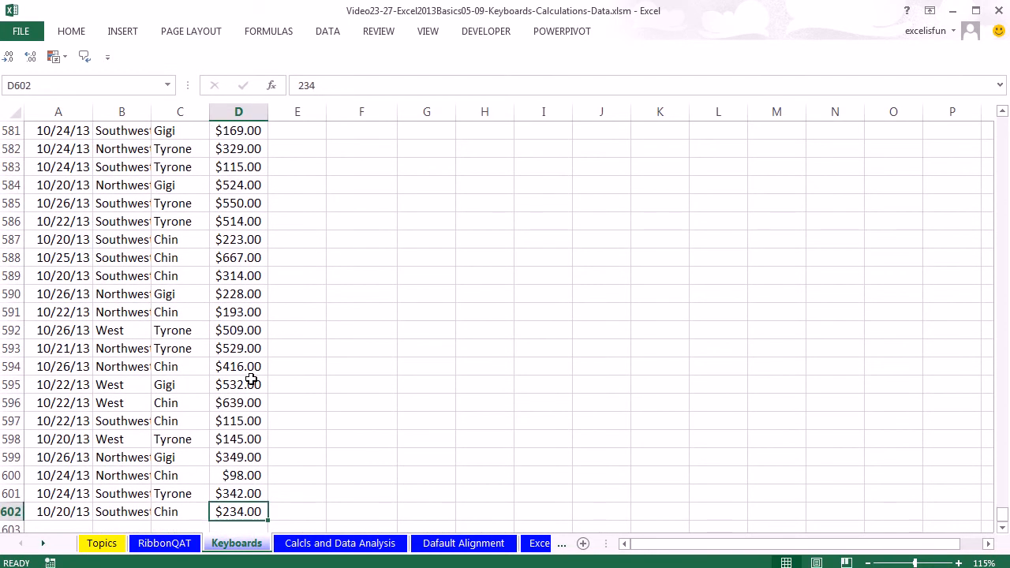
key("ctrl+Up")
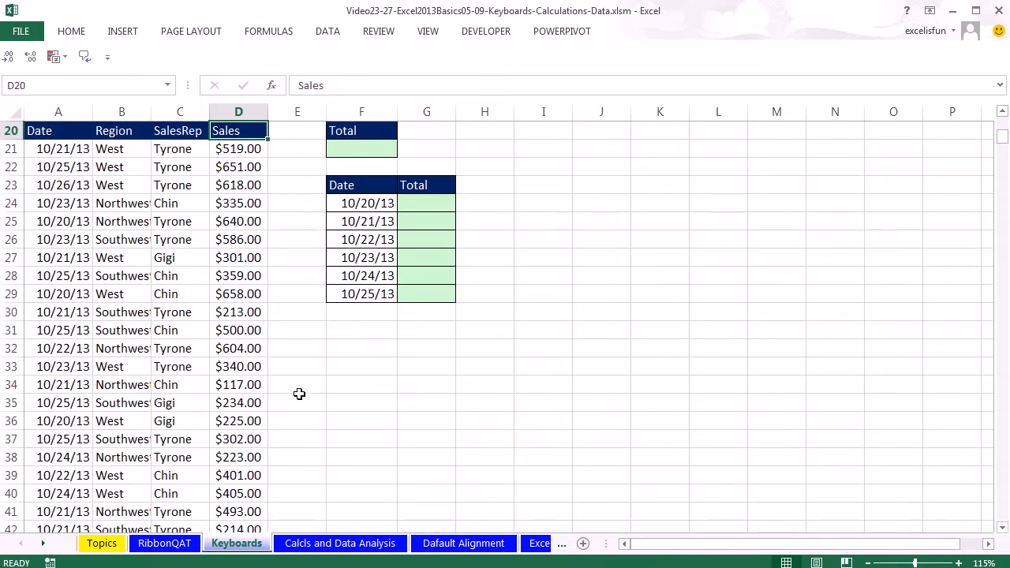
scroll(292, 395, "up", 1)
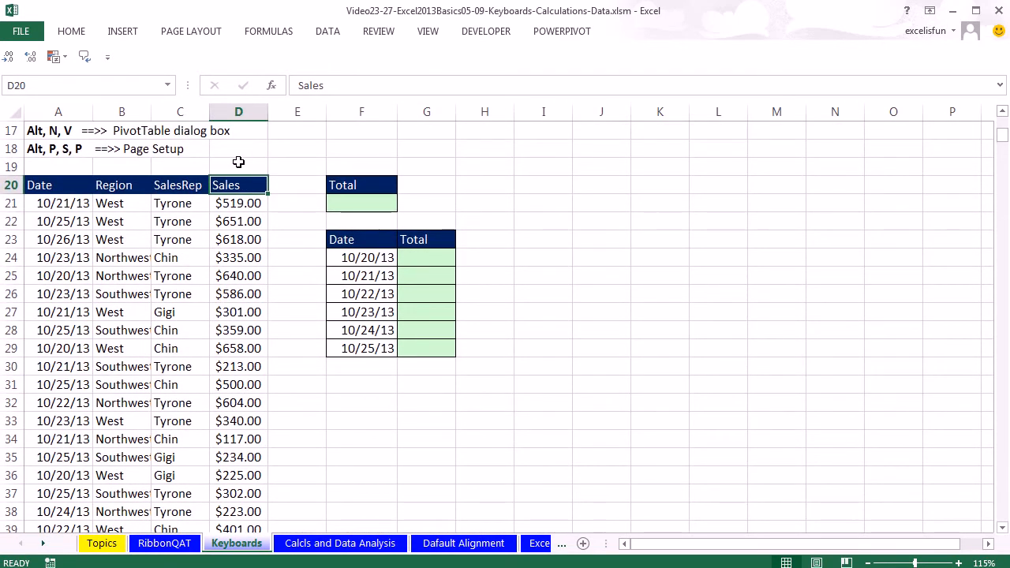
Jump from the Sales header to D602, and move across to A602 and back to D602
key("ctrl+Down")
scroll(272, 331, "down", 2)
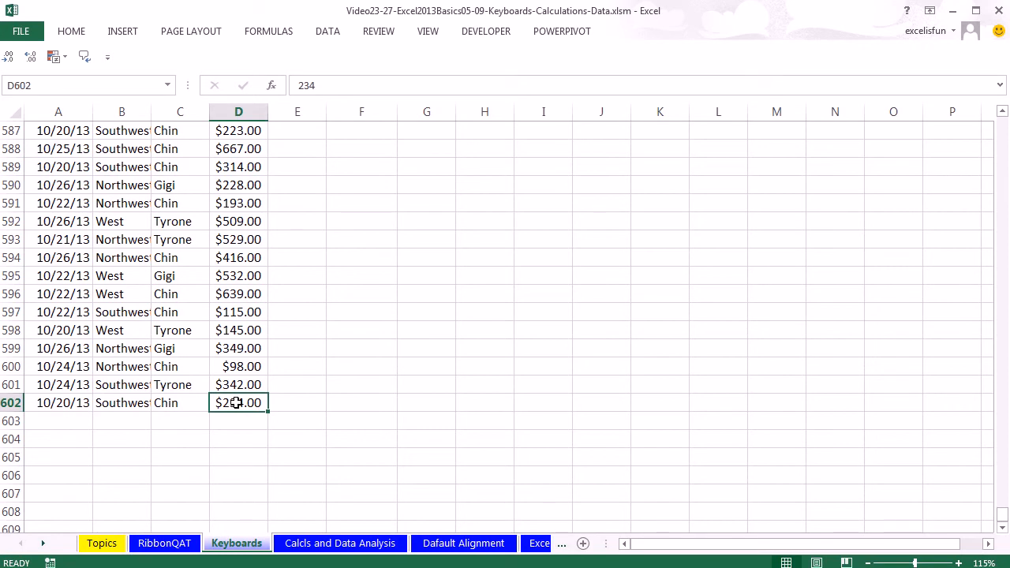
key("ctrl+Left")
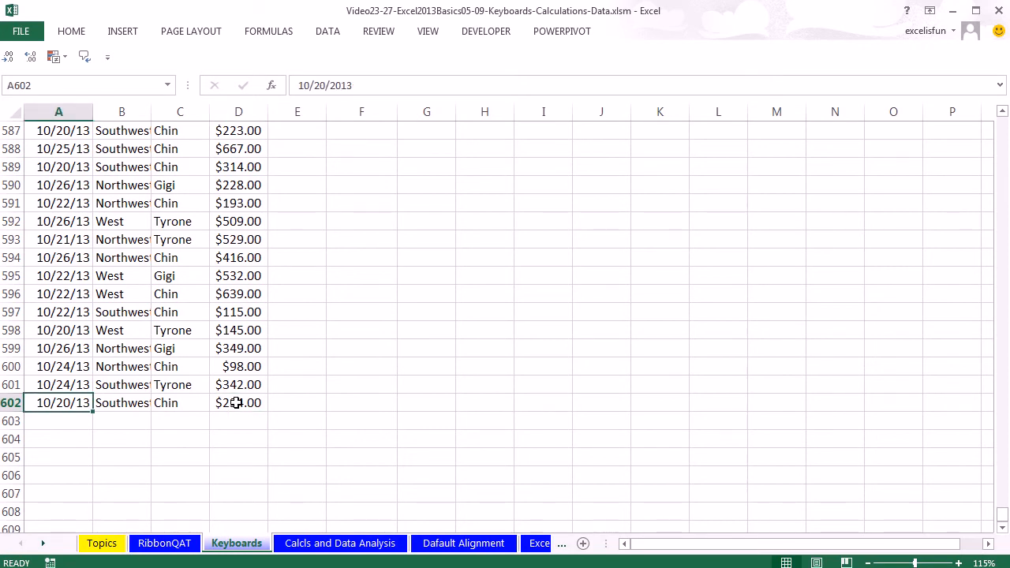
key("ctrl+Right")
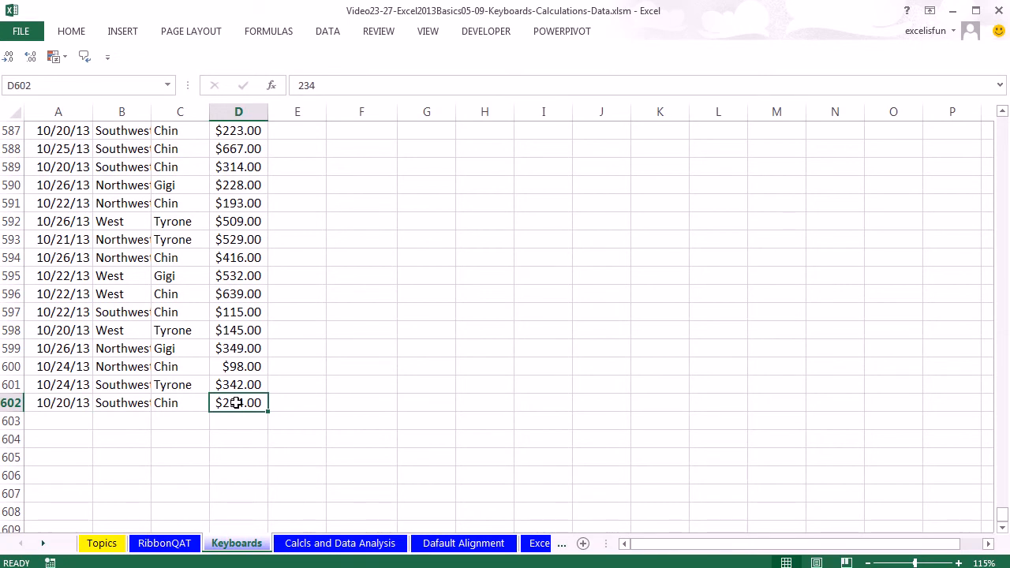
Jump from D602 to the worksheet's very last row in column D, and return to cell A1
key("ctrl+Down")
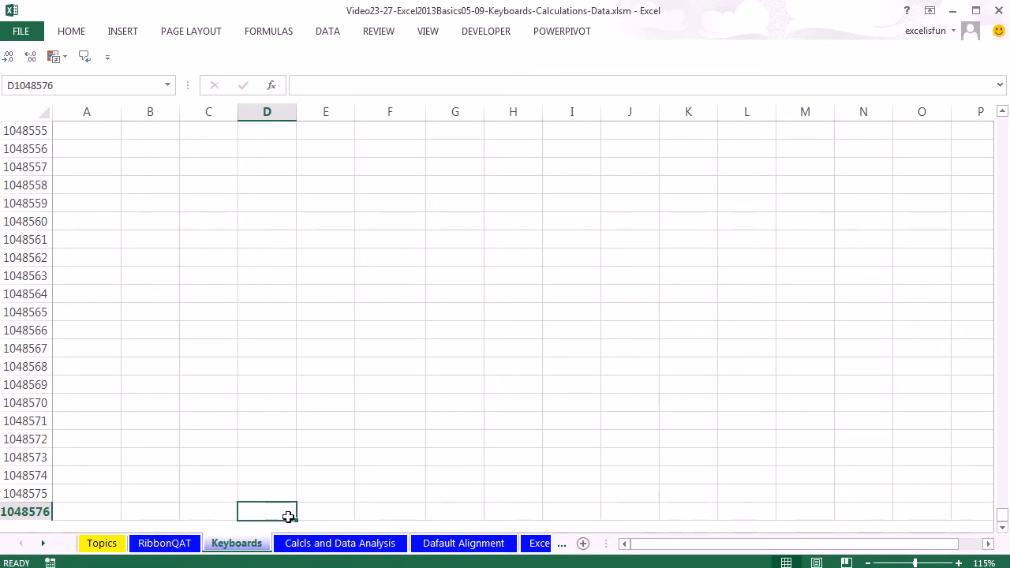
key("ctrl+Home")
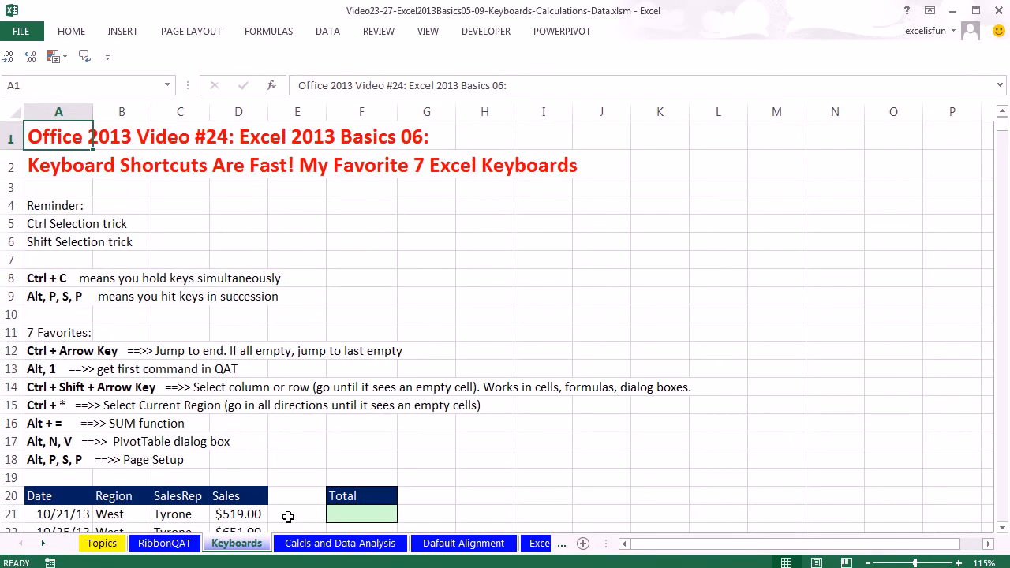
Go to the first Sales value in D21, jump to the column's last entry and return to the Sales header
scroll(215, 300, "down", 1)
scroll(216, 300, "down", 3)
left_click(240, 276)
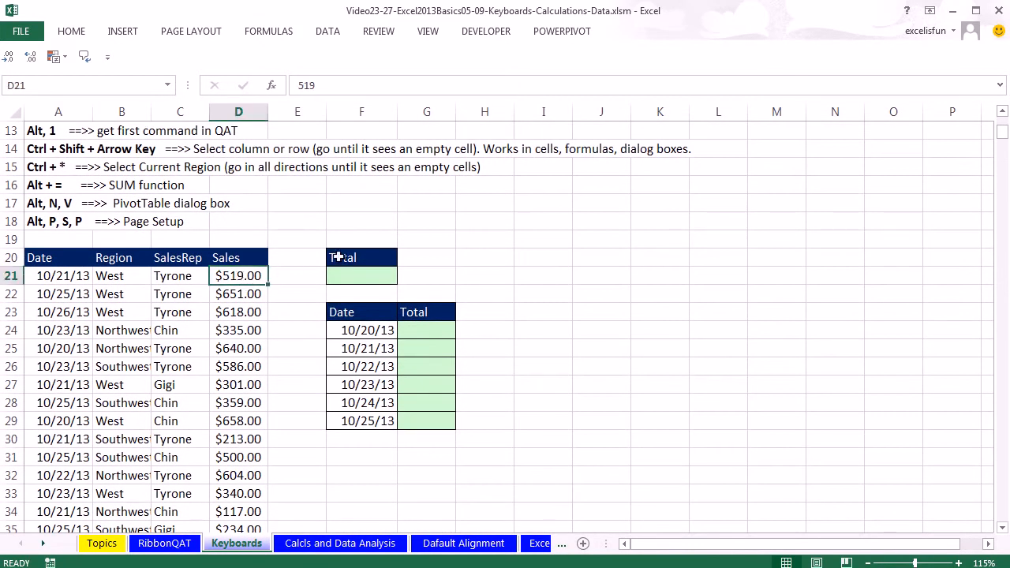
key("ctrl+Down")
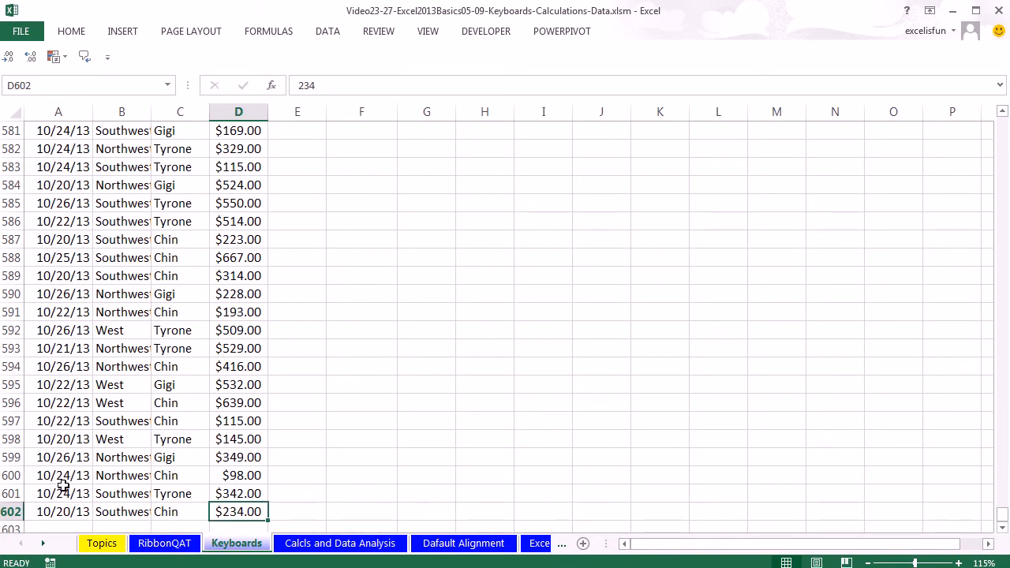
key("ctrl+Up")
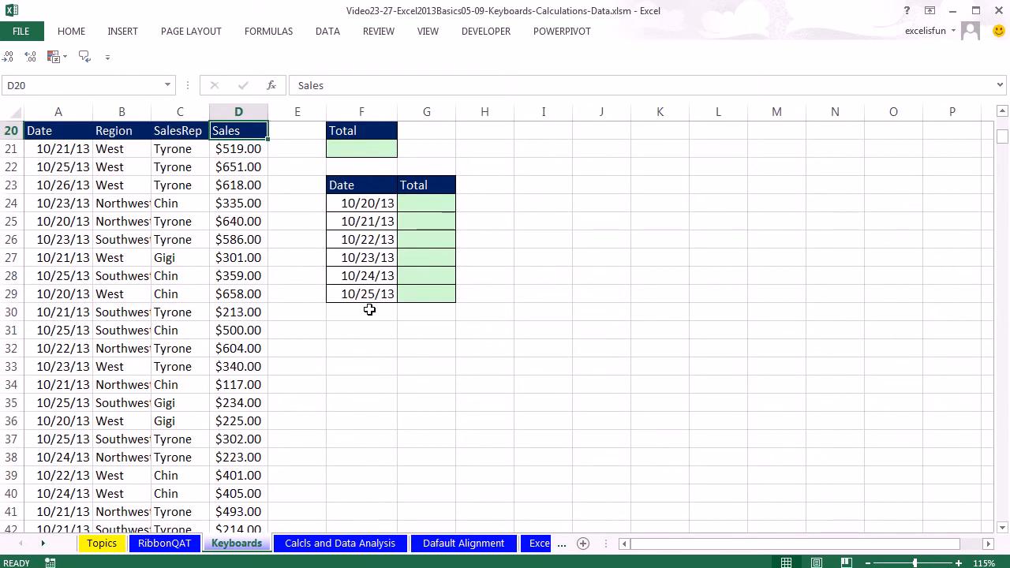
Select the first seven Sales values, D21:D27, by extending the selection from D21
scroll(360, 310, "up", 1)
left_click(245, 203)
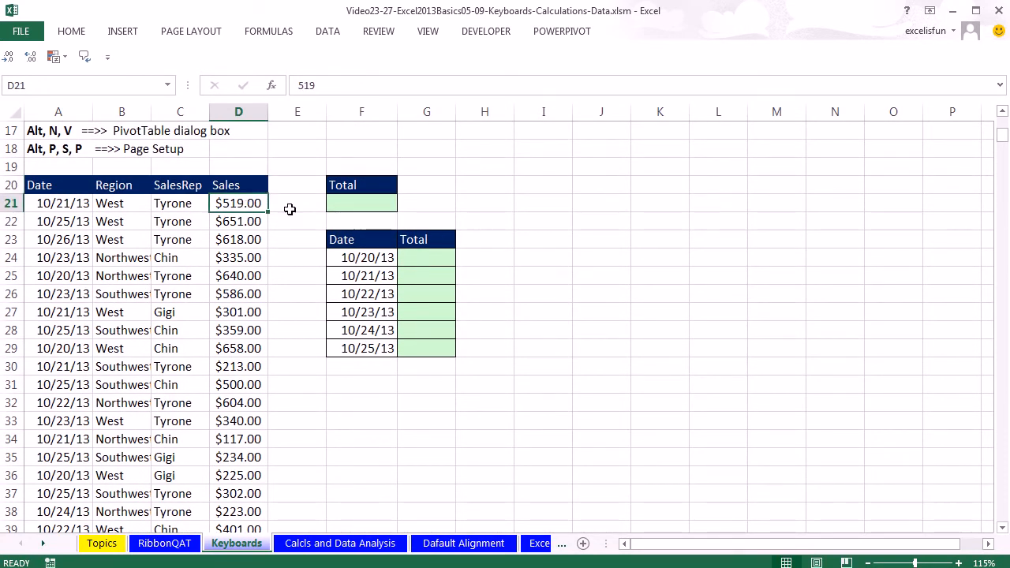
left_click(247, 313, "shift")
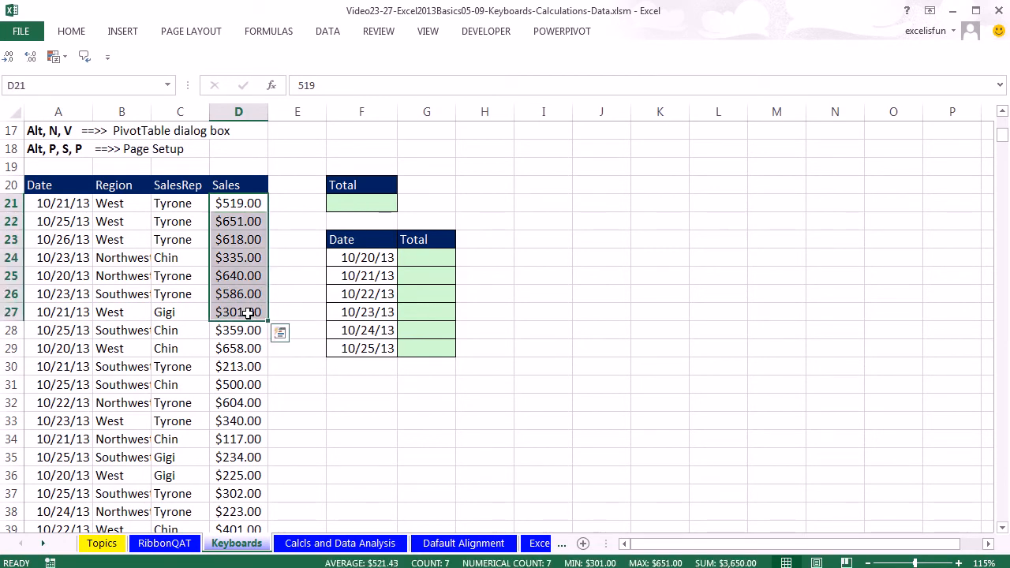
Select all Sales values in D21:D602 and decrease their number format to zero decimal places
left_click(237, 203)
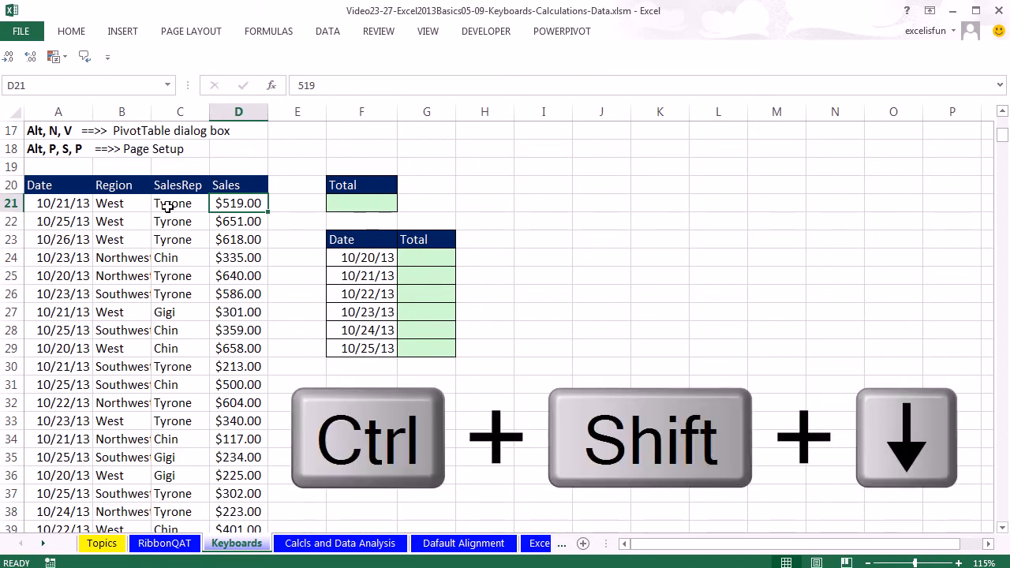
key("ctrl+shift+Down")
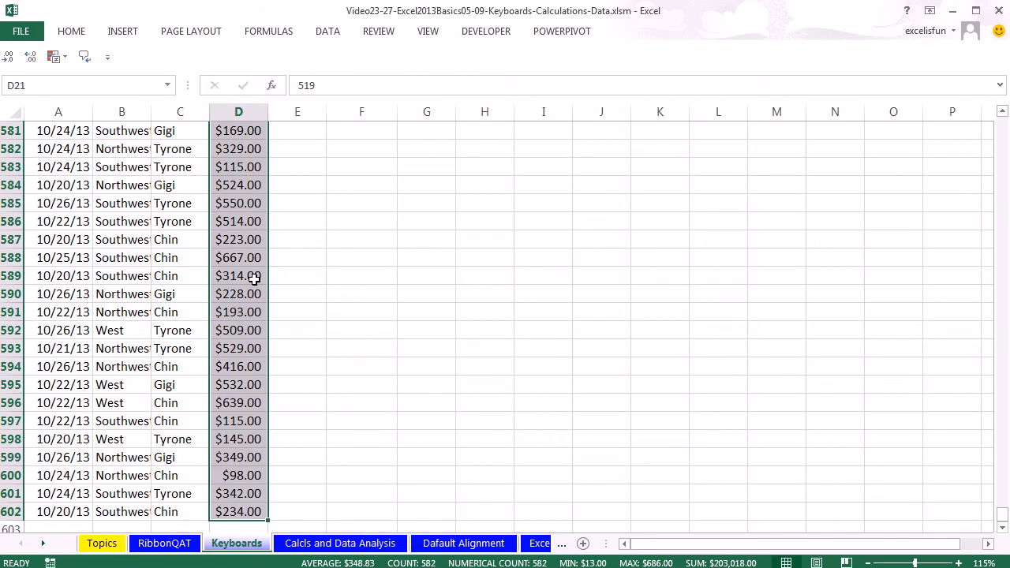
key("alt")
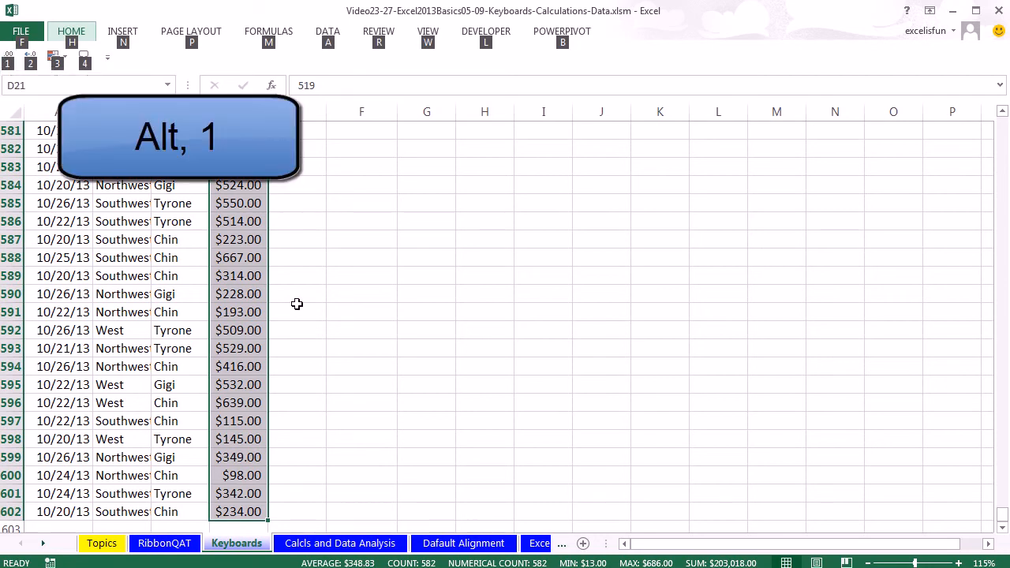
key("1")
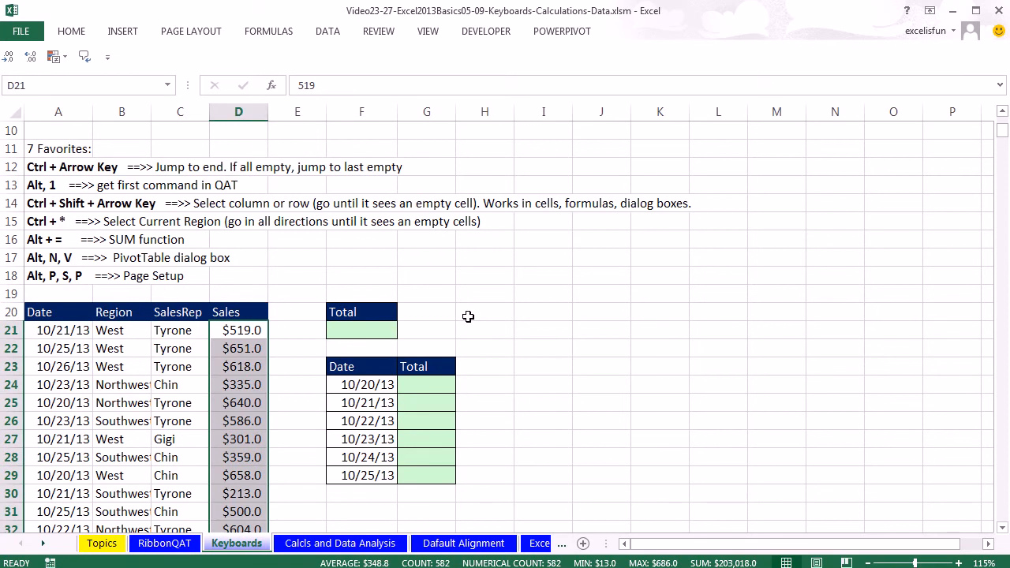
key("alt+1")
key("alt+1")
key("alt+1")
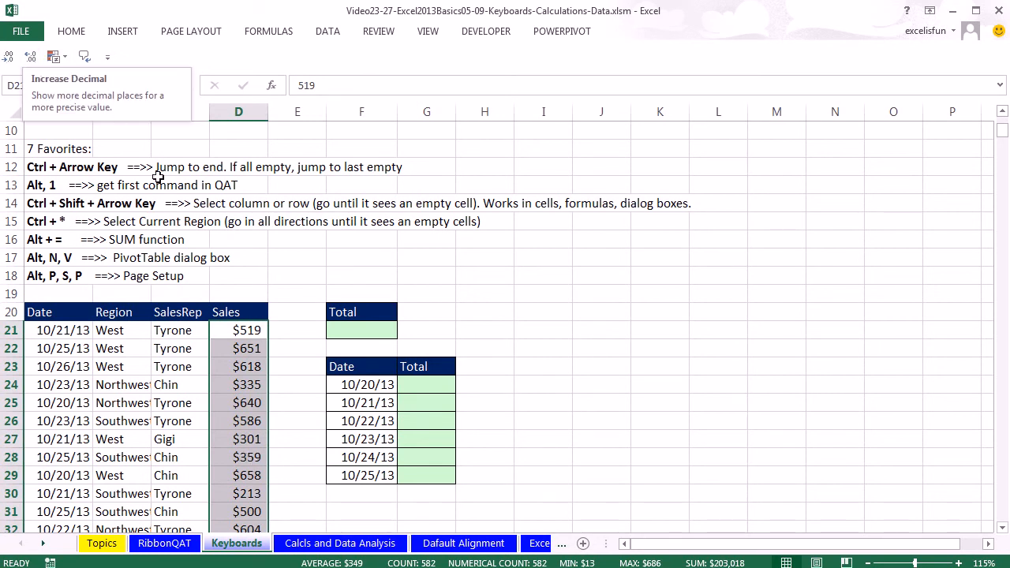
Select the sales table from the Date header in A20 through D50 and return to the table's start
left_click(226, 330)
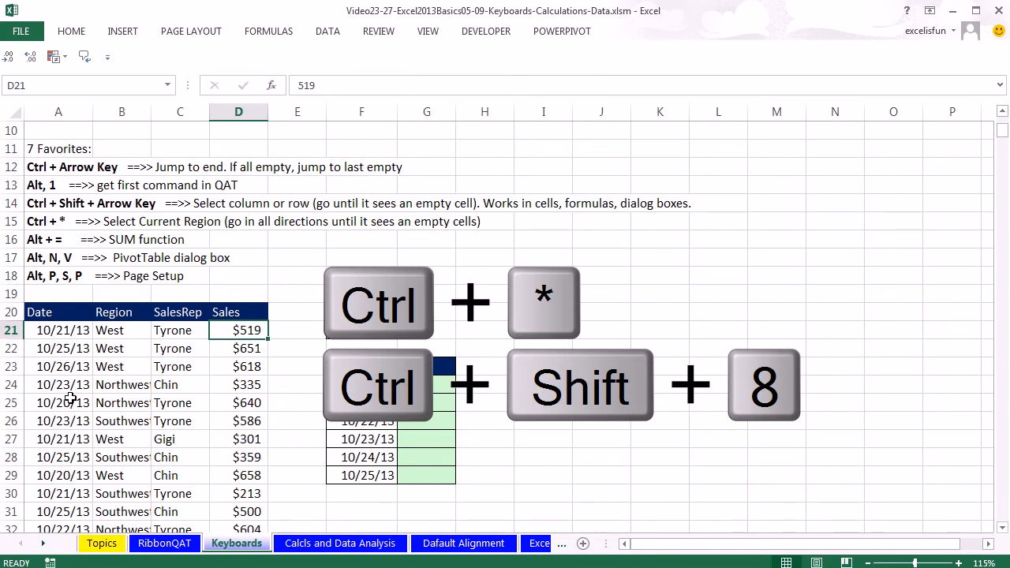
left_click_drag(49, 313, 261, 493)
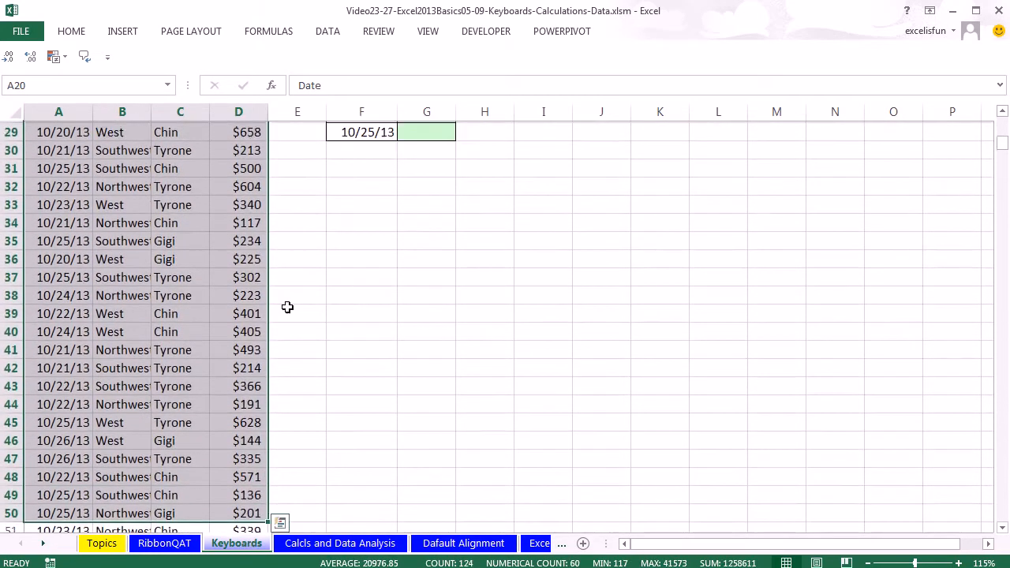
scroll(287, 307, "up", 6)
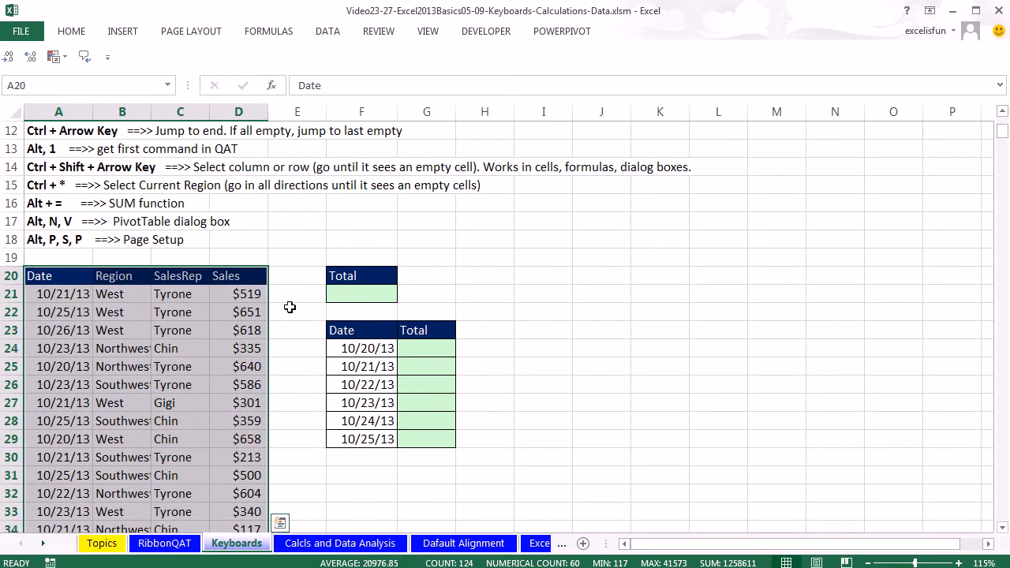
Select the entire sales table as the current region from the Date header in A20 and apply All Borders to it
left_click(68, 278)
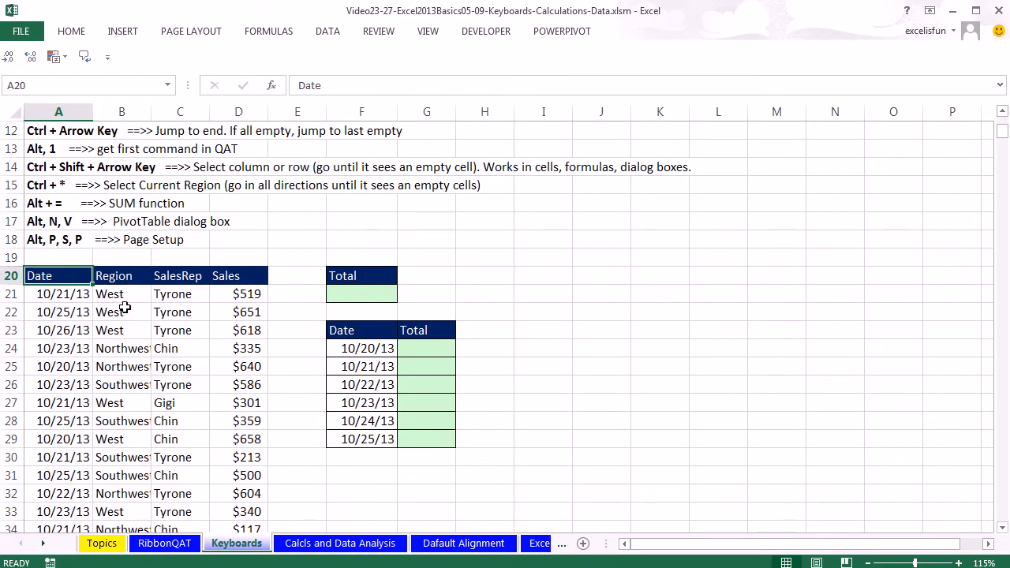
key("ctrl+shift+8")
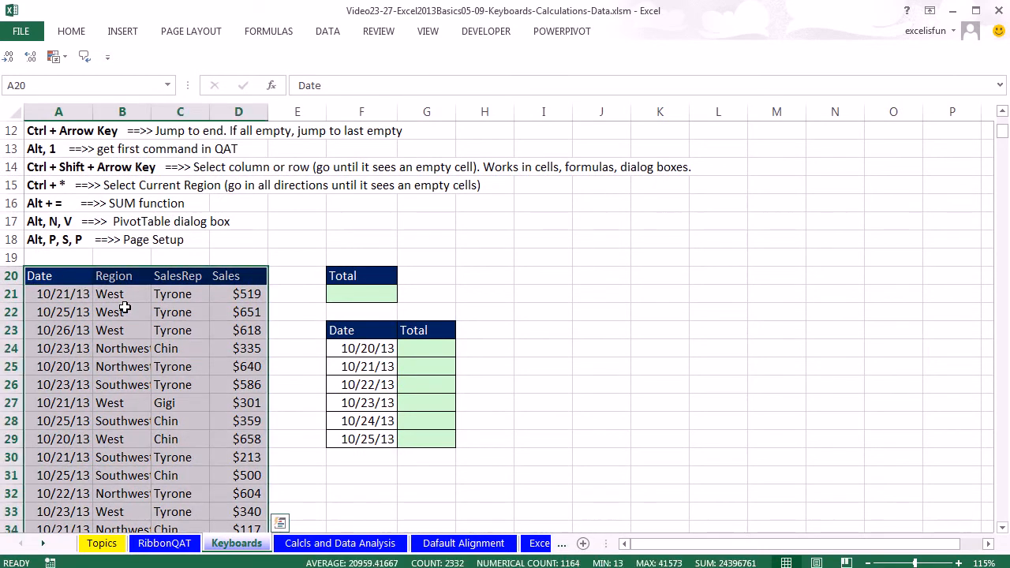
right_click(191, 274)
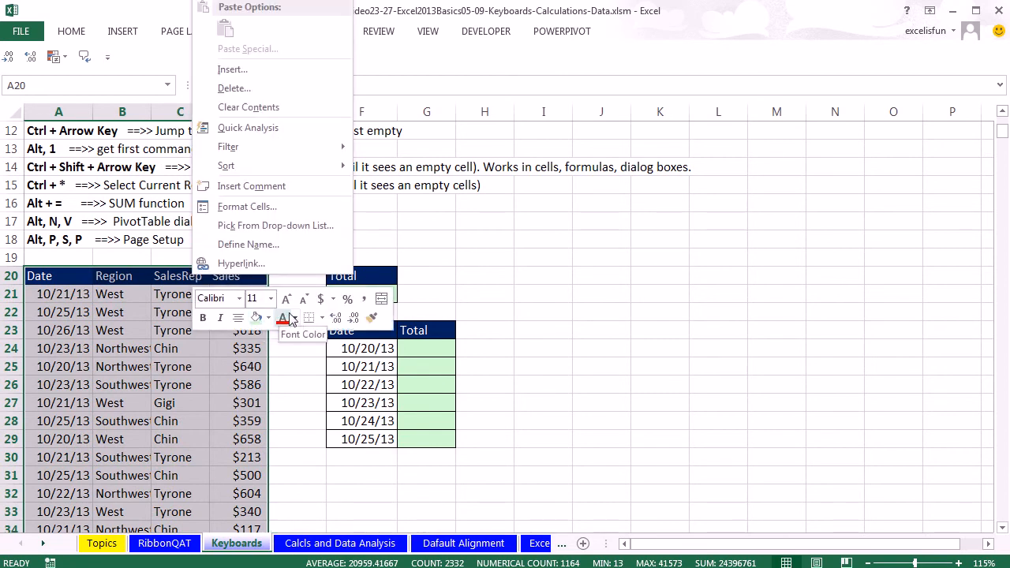
left_click(320, 317)
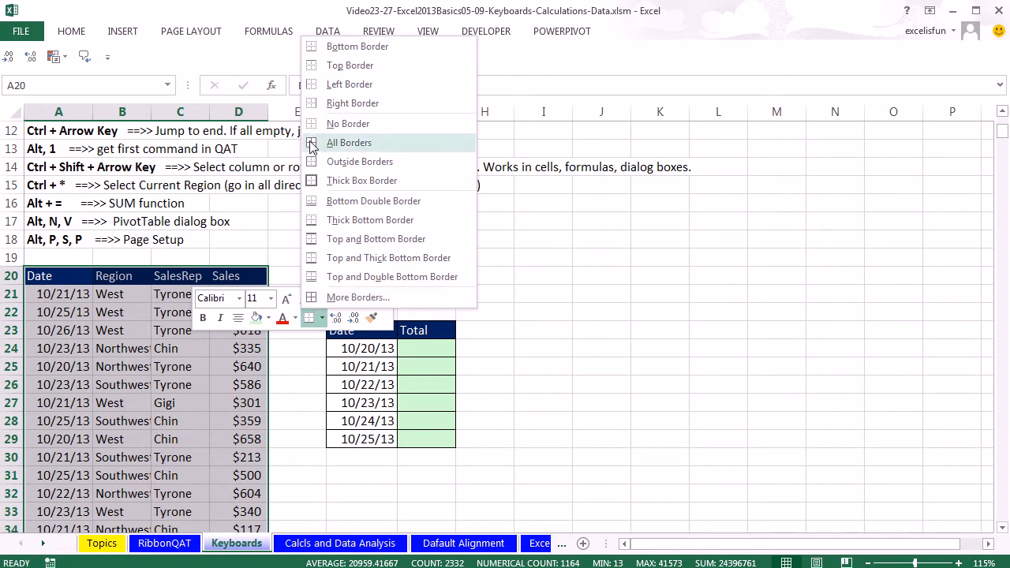
left_click(345, 144)
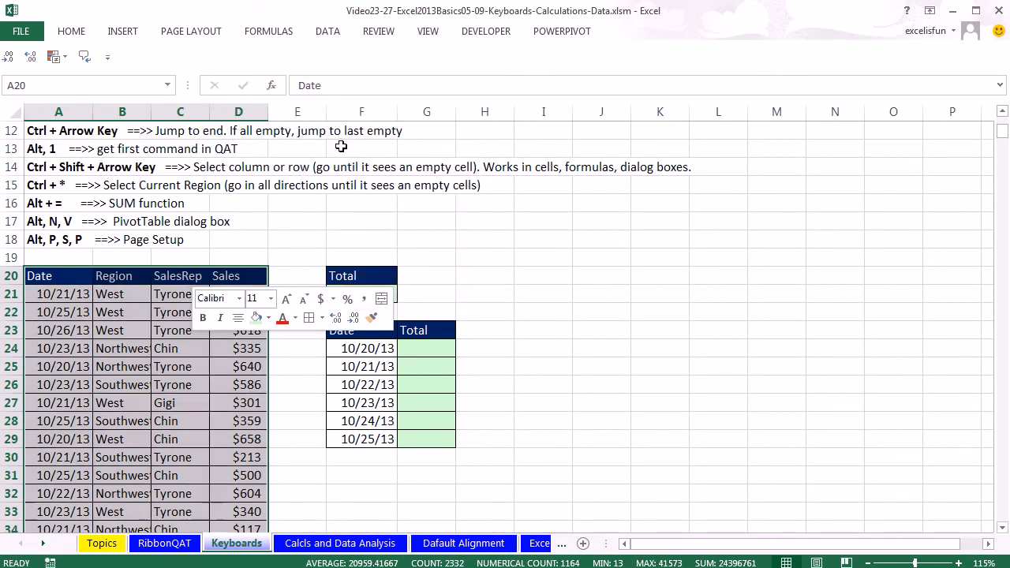
left_click(229, 367)
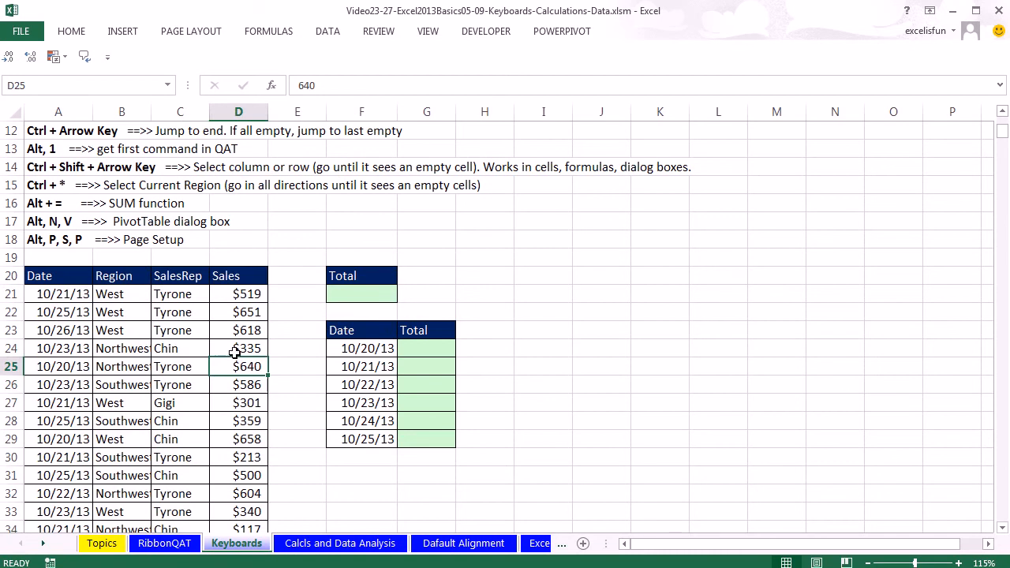
Total all Sales values in F21 with the AutoSum formula =SUM(D21:D602)
left_click(351, 292)
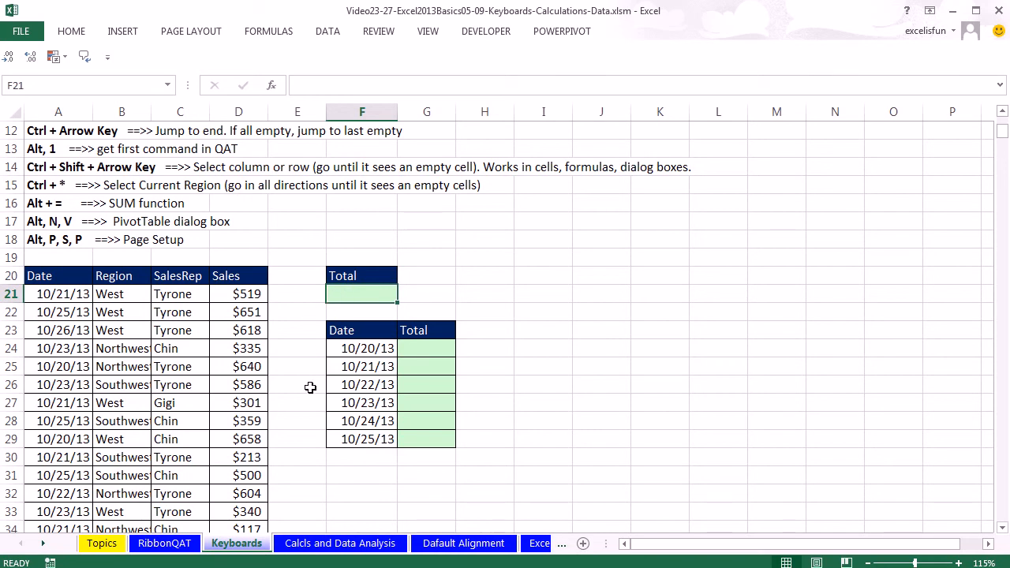
left_click(72, 34)
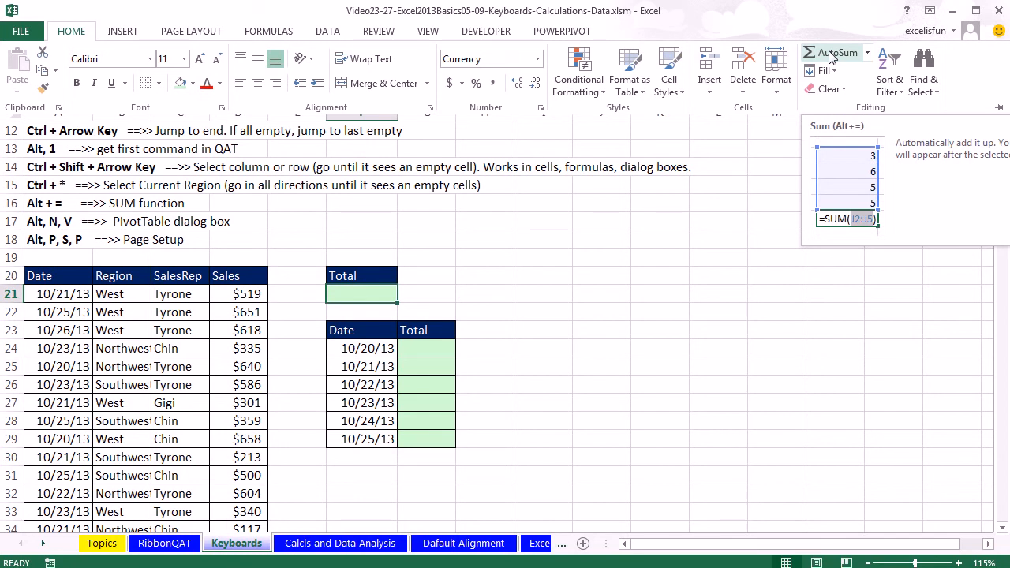
left_click(355, 291)
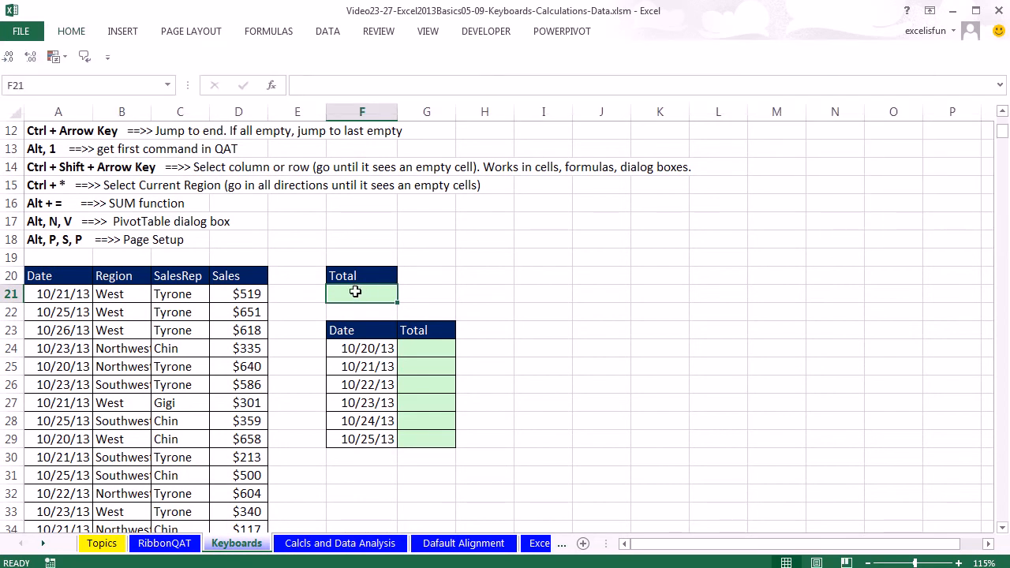
key("alt+equal")
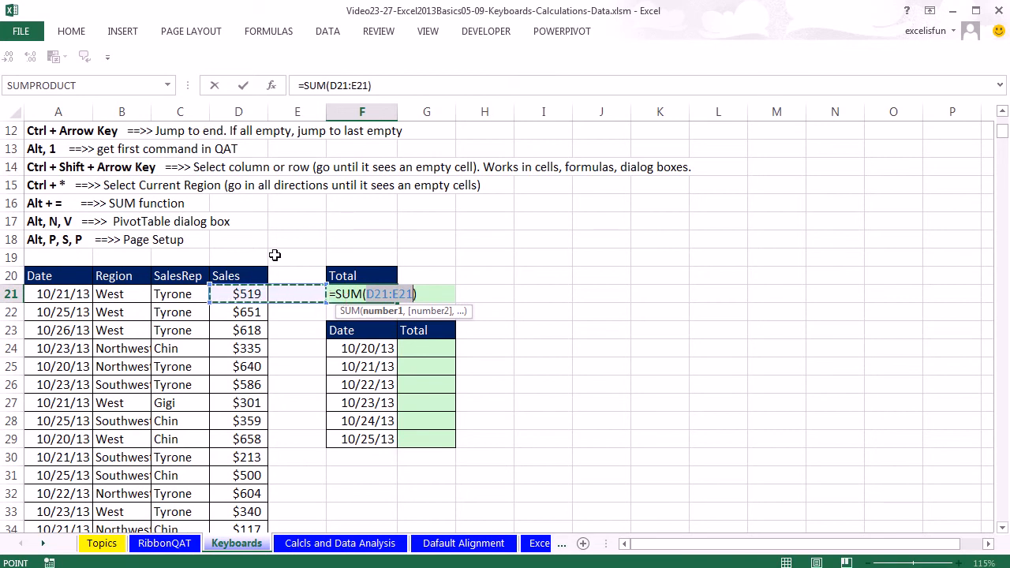
left_click(247, 295)
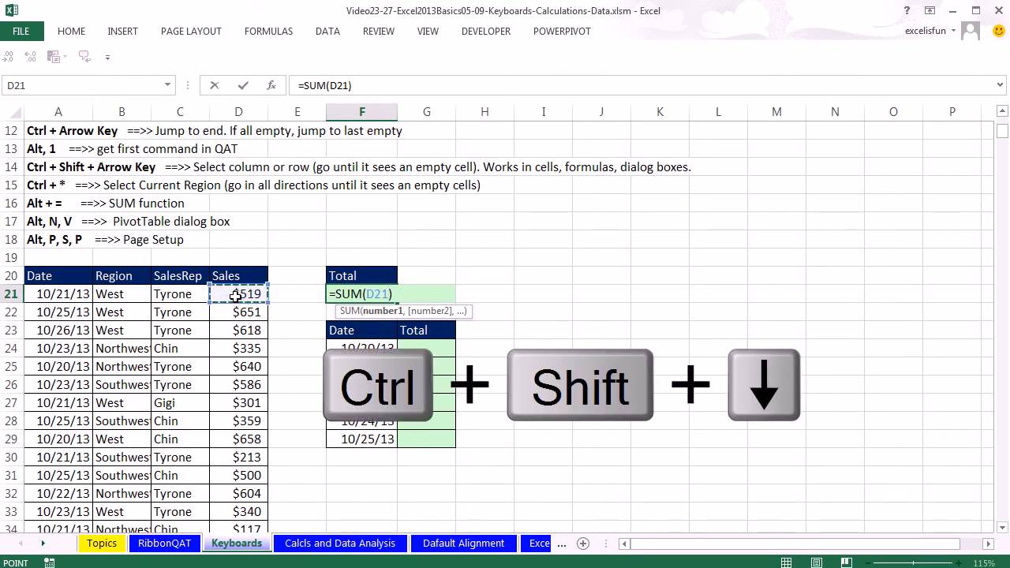
key("ctrl+shift+Down")
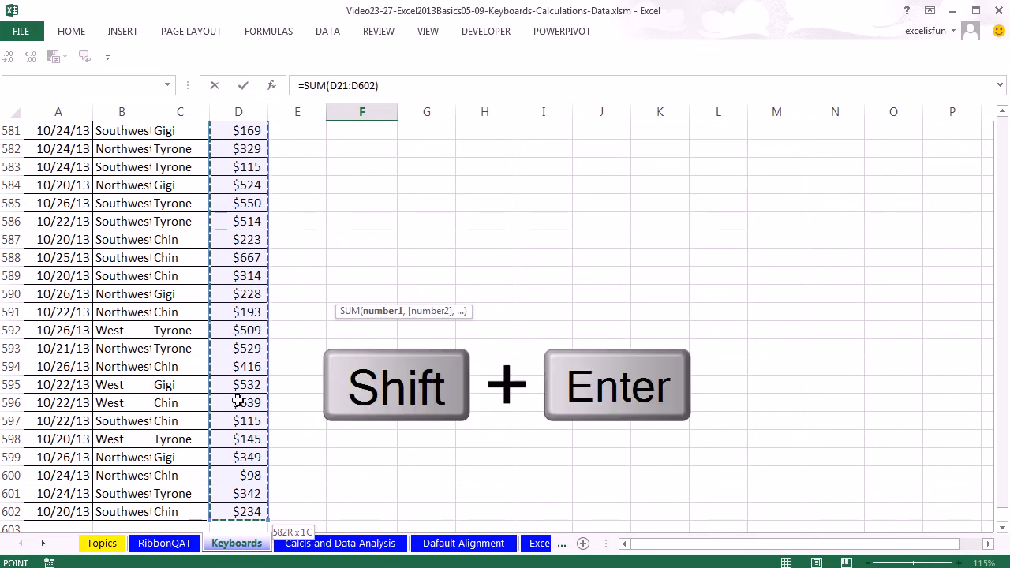
key("shift+Return")
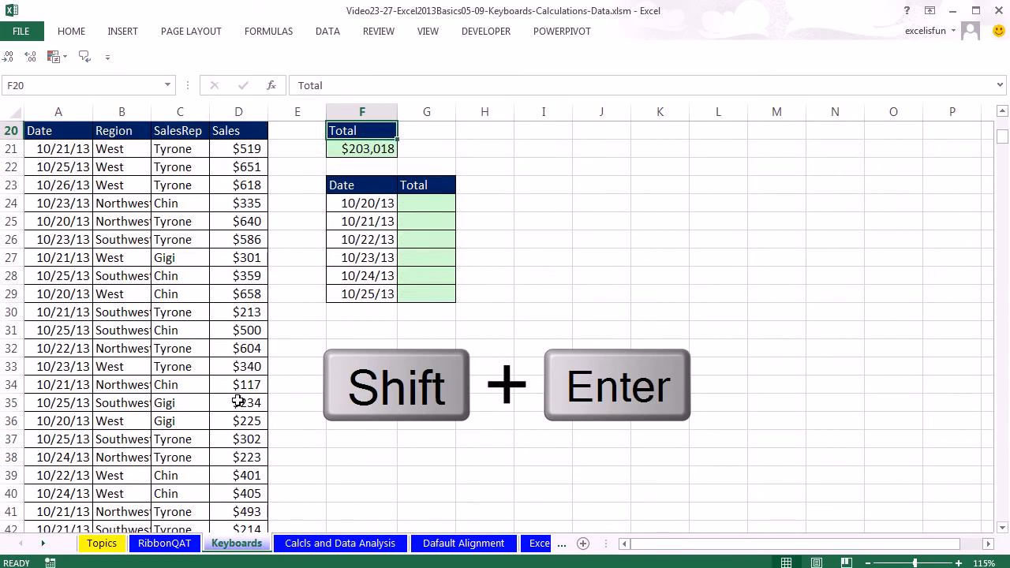
Examine the range used by the SUM formula in F21 and leave the formula as it is
left_click(367, 256)
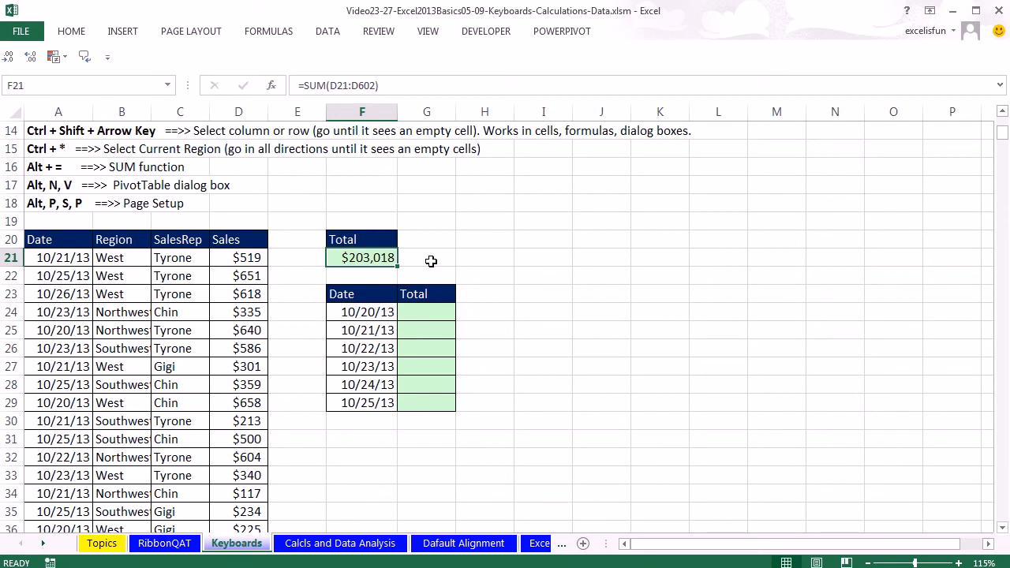
double_click(366, 257)
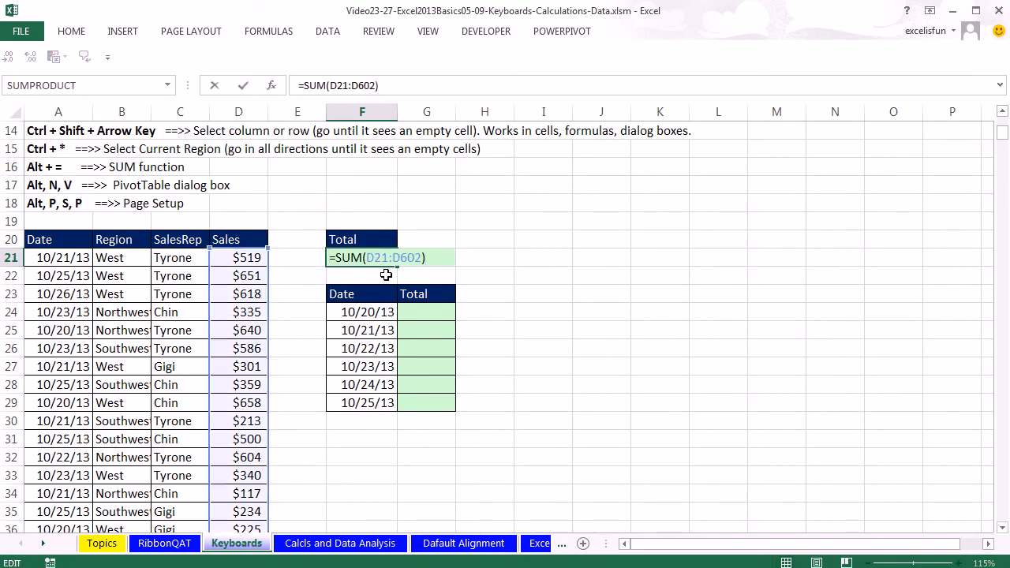
key("ctrl+Return")
Start a SUMIFS formula in G24 with the absolute Sales range $D$21:$D$602 as the sum range
left_click(421, 309)
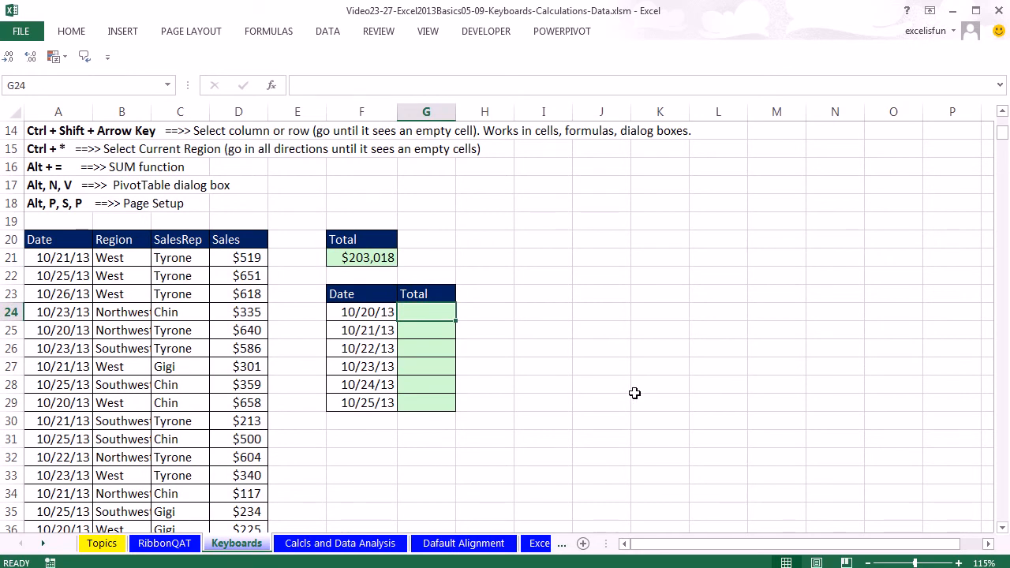
type("=sumif")
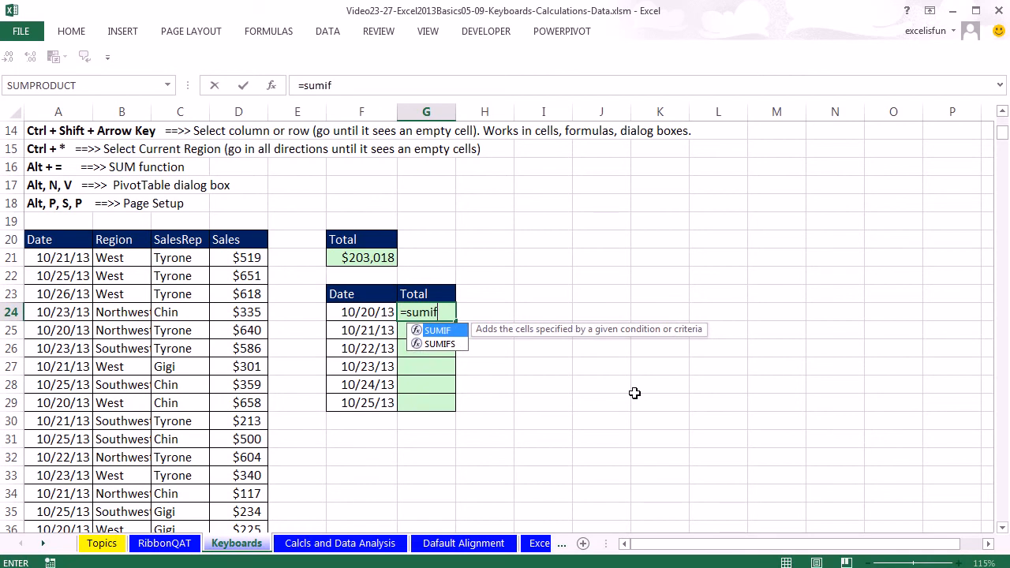
type("s")
key("Tab")
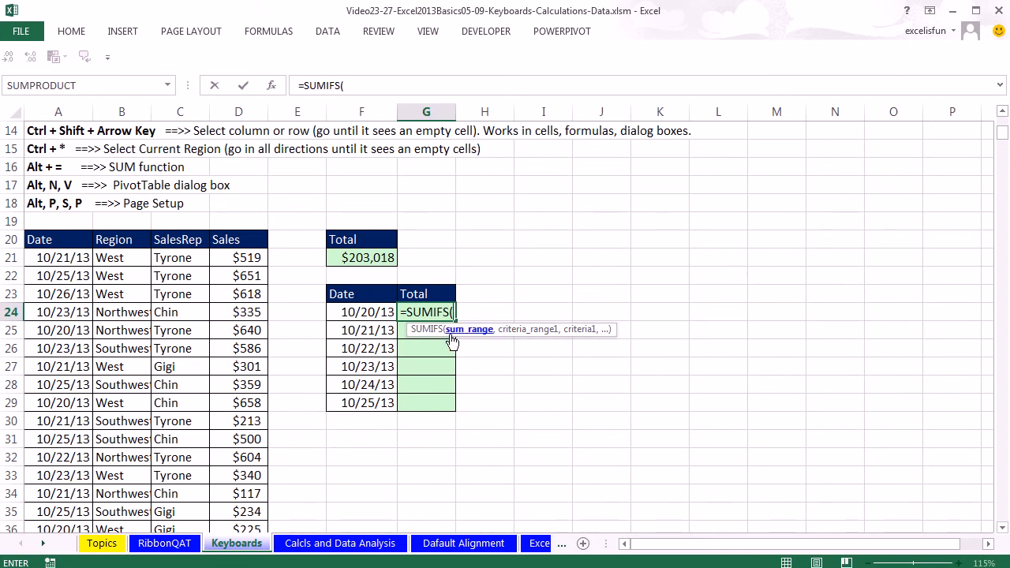
left_click(245, 257)
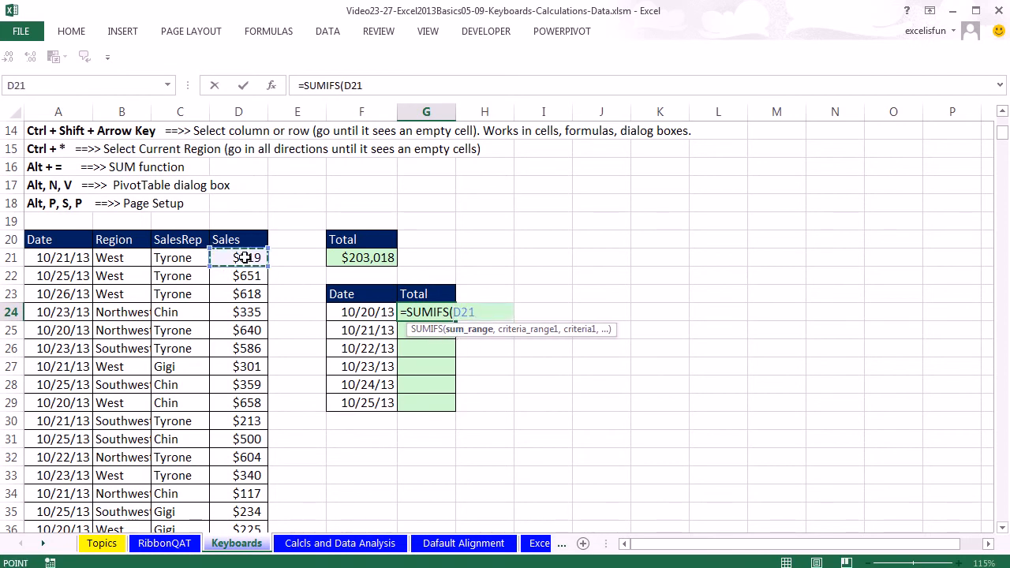
key("ctrl+shift+Down")
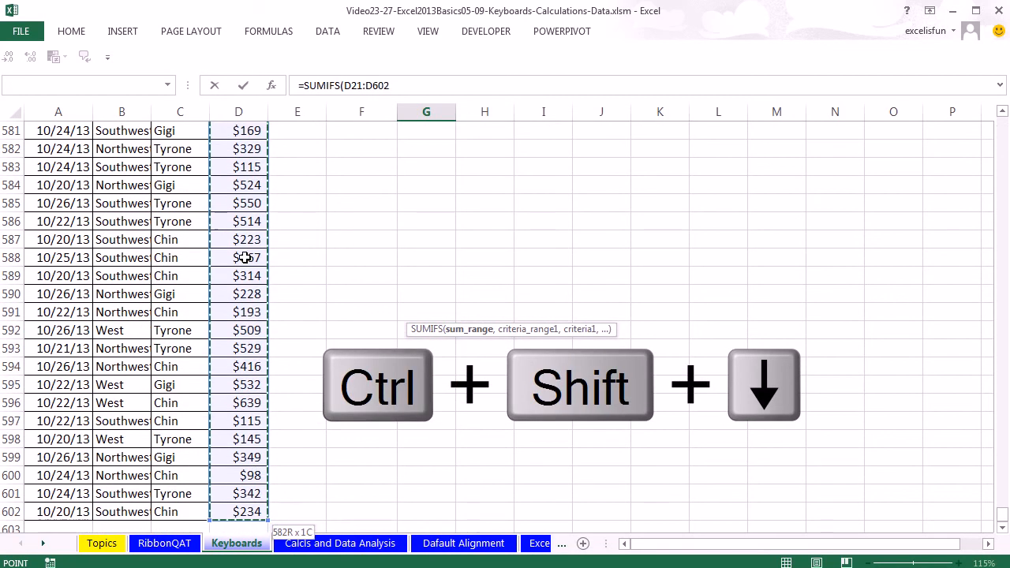
key("F4")
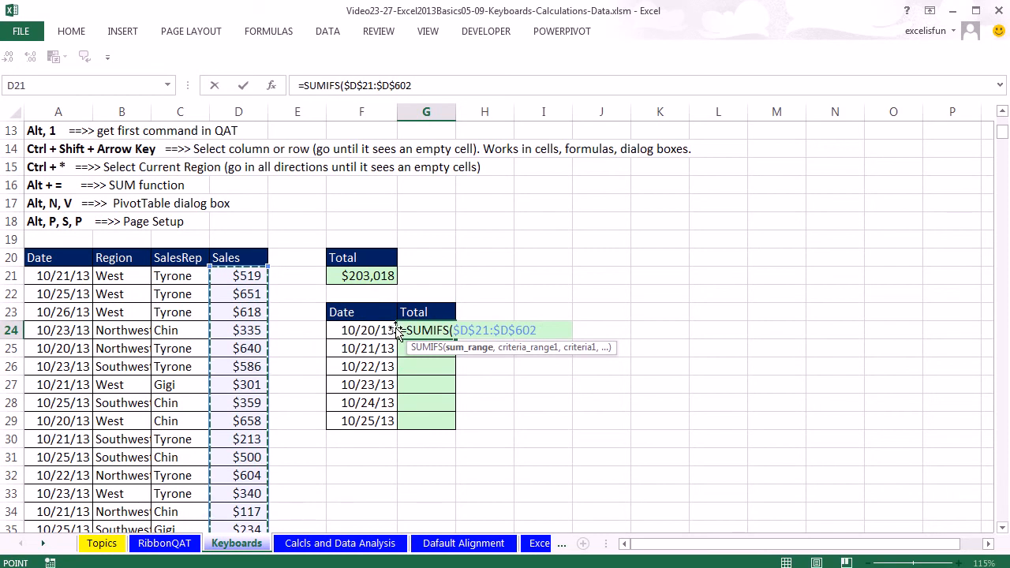
type(",")
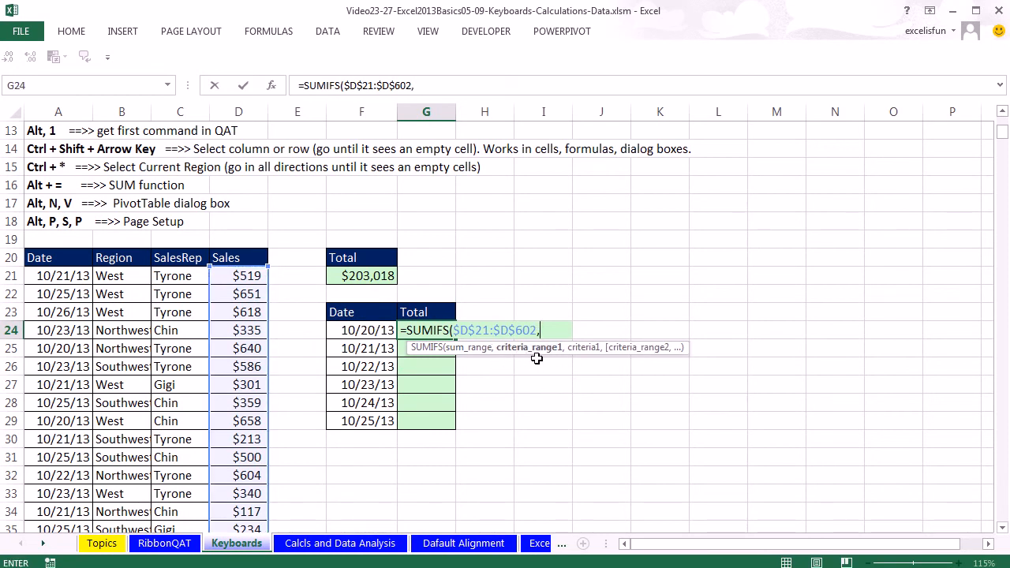
Complete the SUMIFS formula with criteria range $A$21:$A$602 and criterion F24, and copy it down through G29
left_click(69, 275)
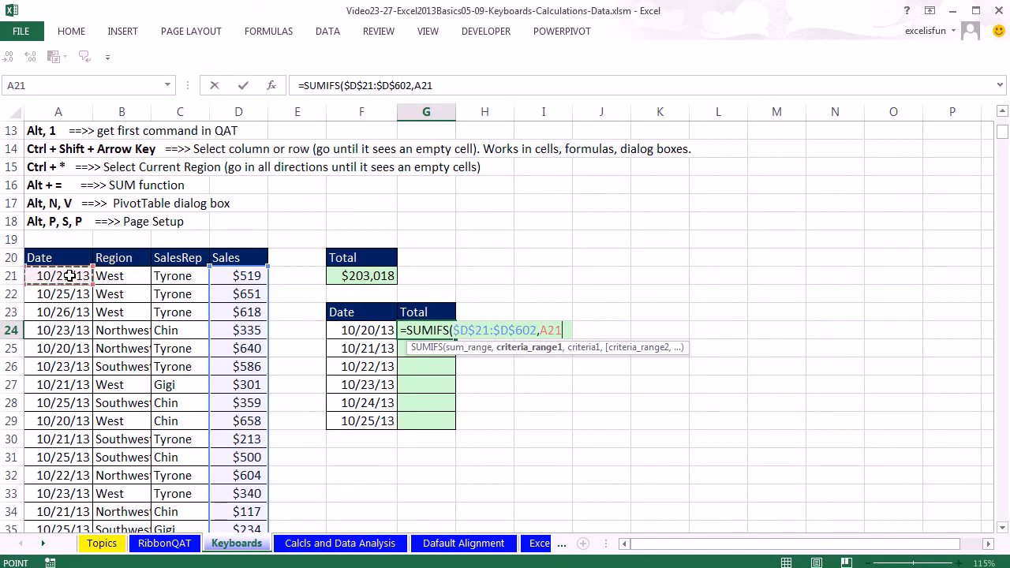
key("ctrl+shift+Down")
key("F4")
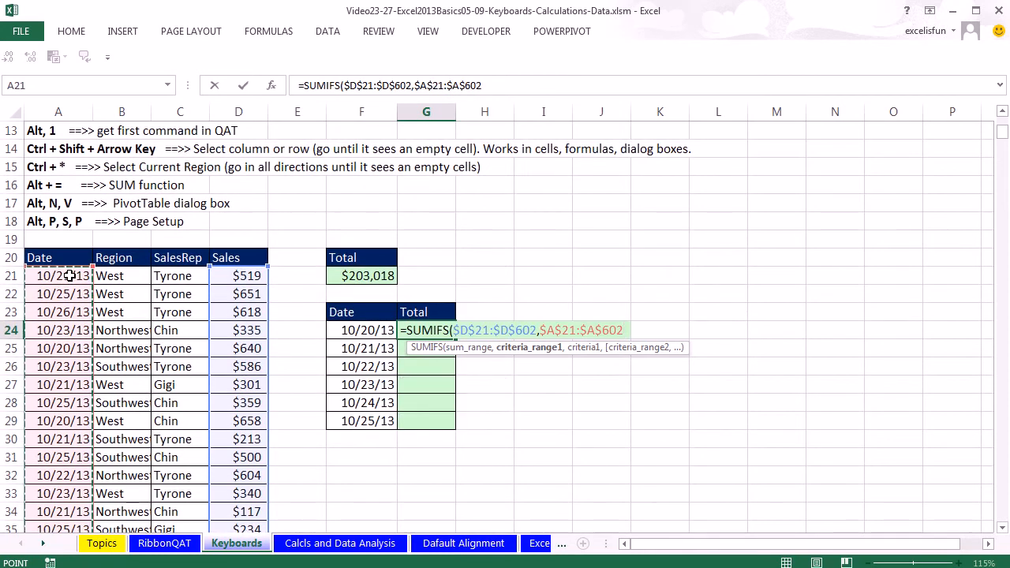
type(",")
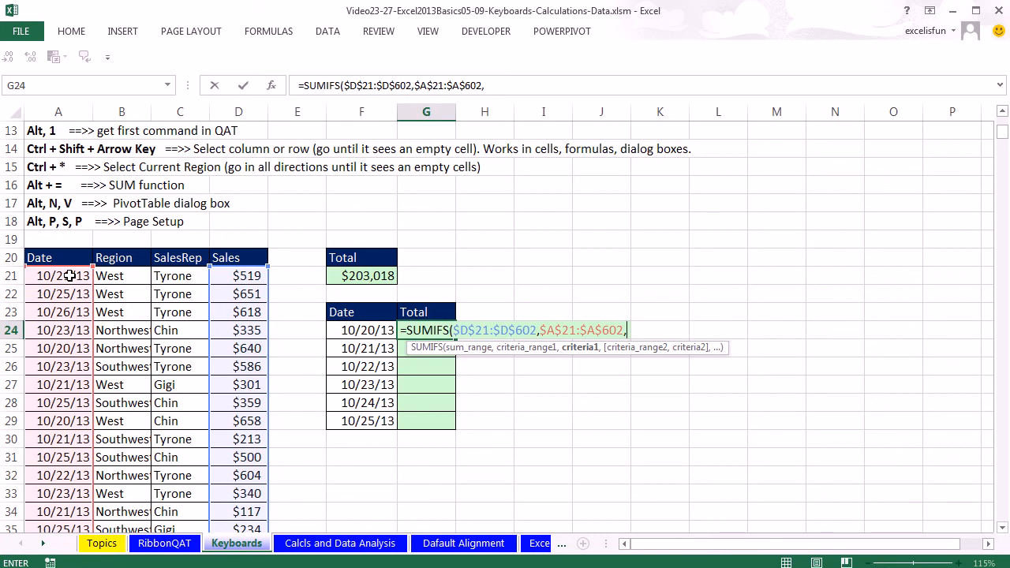
key("Left")
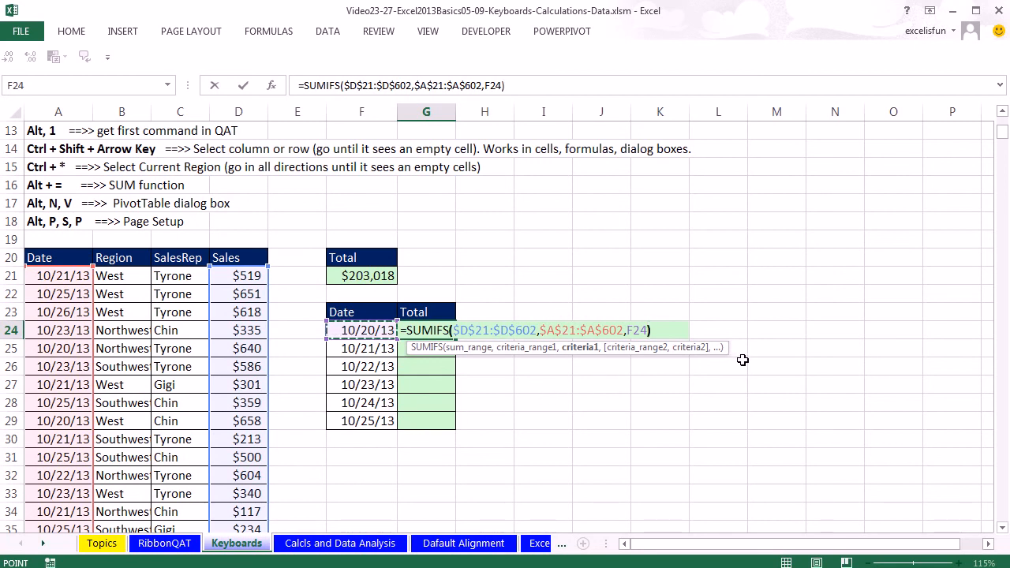
key("ctrl+Return")
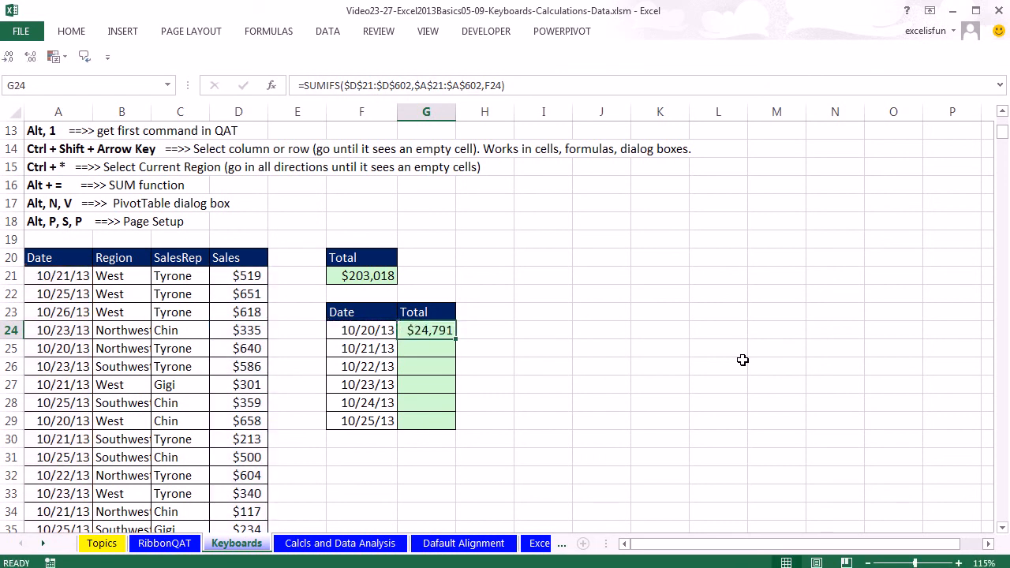
double_click(455, 339)
Check the cell references in the SUMIFS formulas in G29 and G24 and the SUM formula in F21
left_click(428, 424)
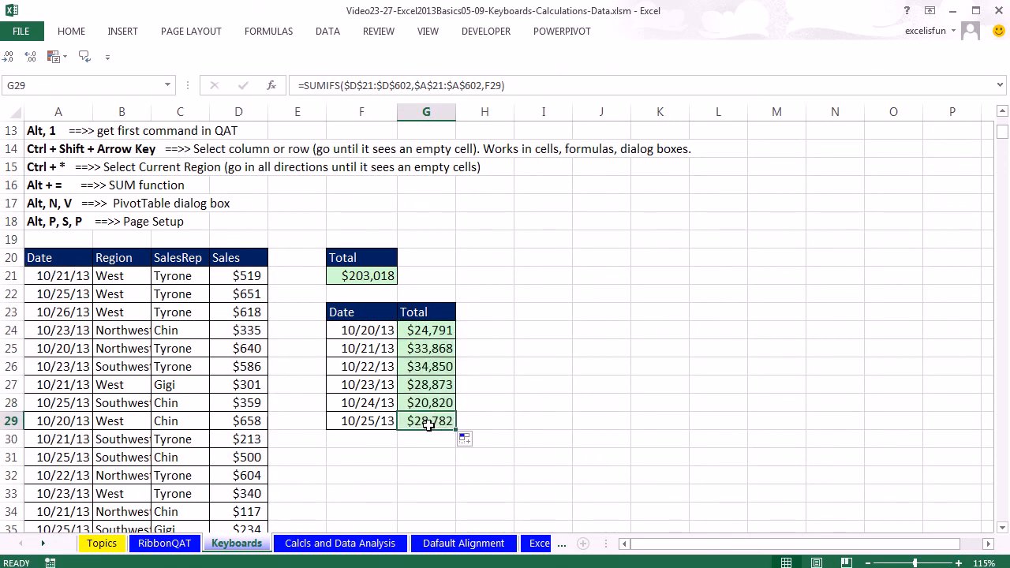
key("F2")
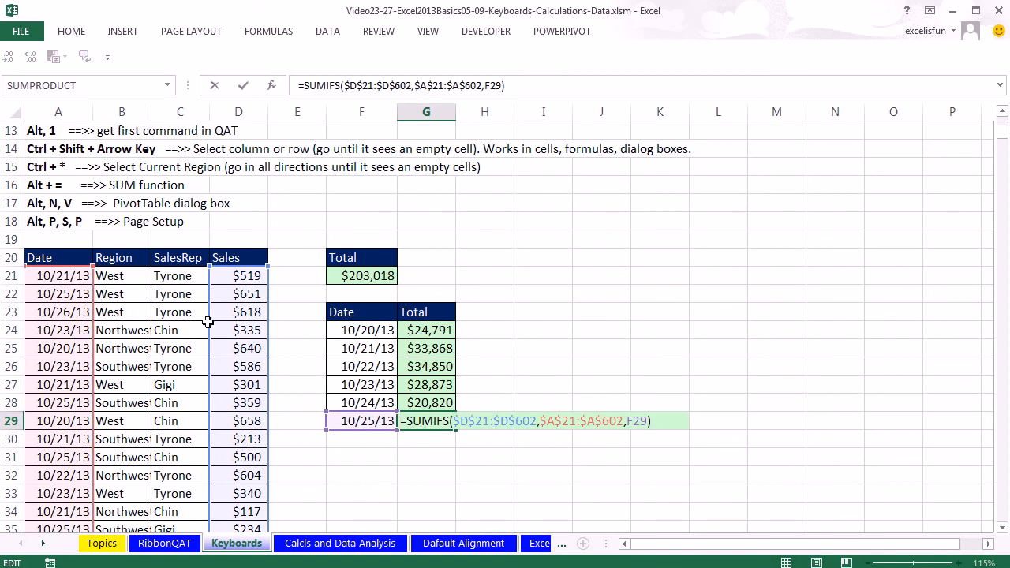
key("Escape")
double_click(420, 330)
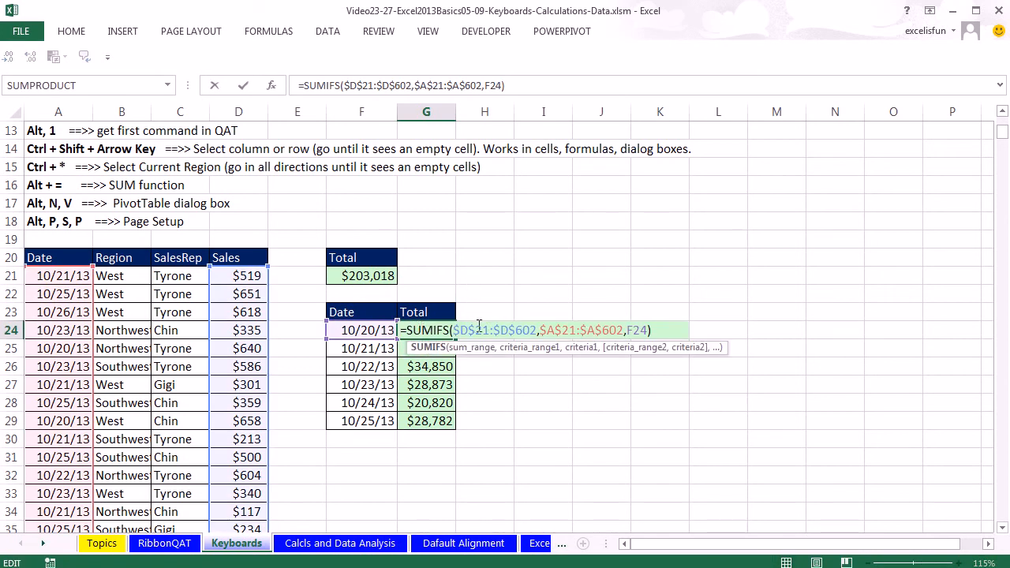
key("Escape")
left_click(363, 276)
key("Escape")
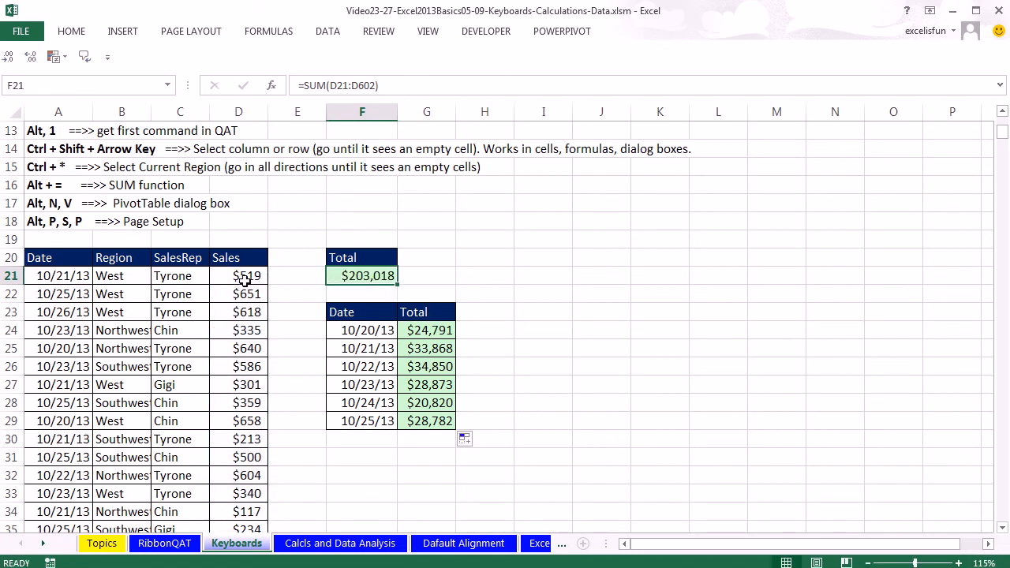
Select cell C22 inside the sales data table
left_click(167, 298)
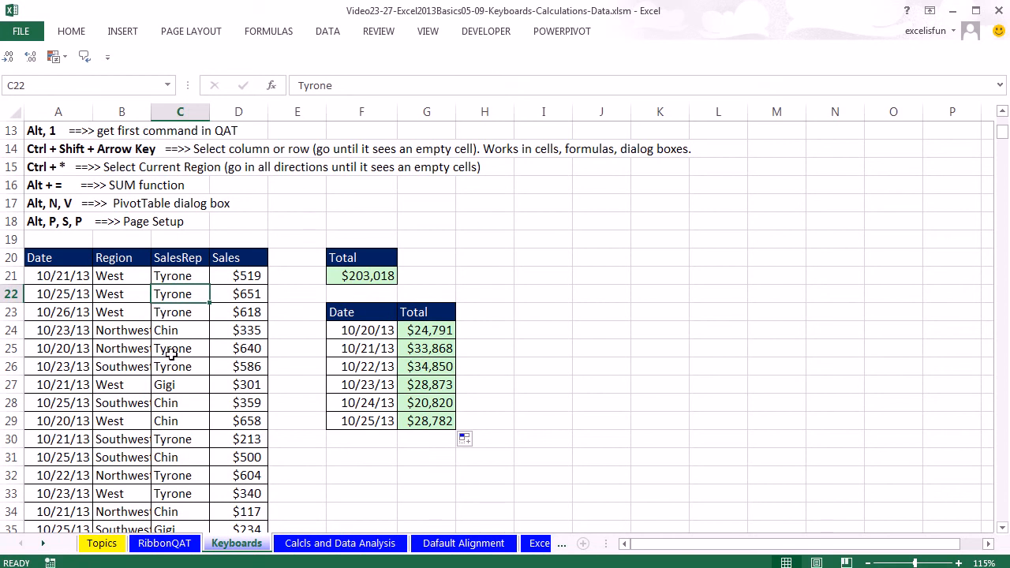
left_click(118, 31)
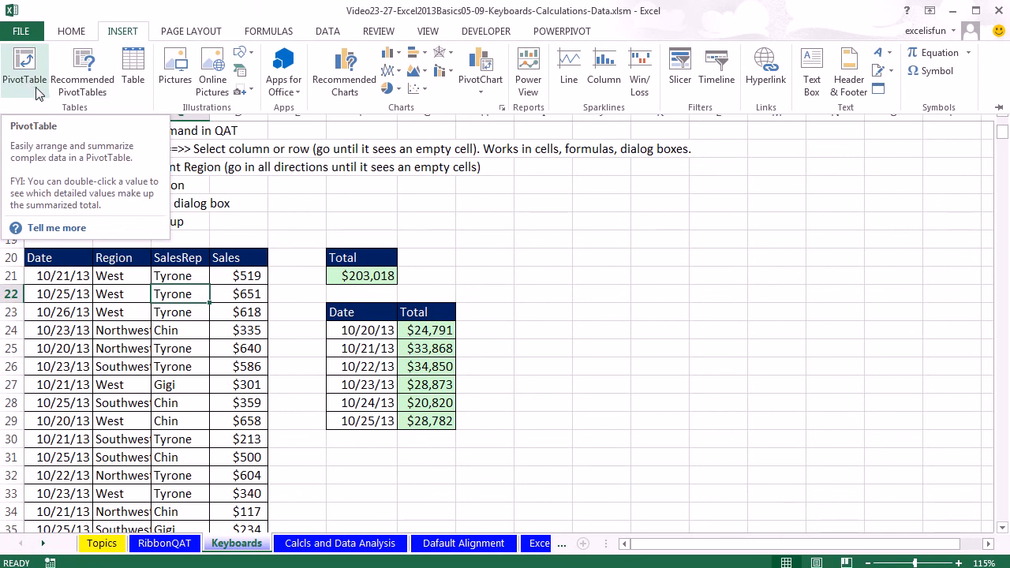
key("Escape")
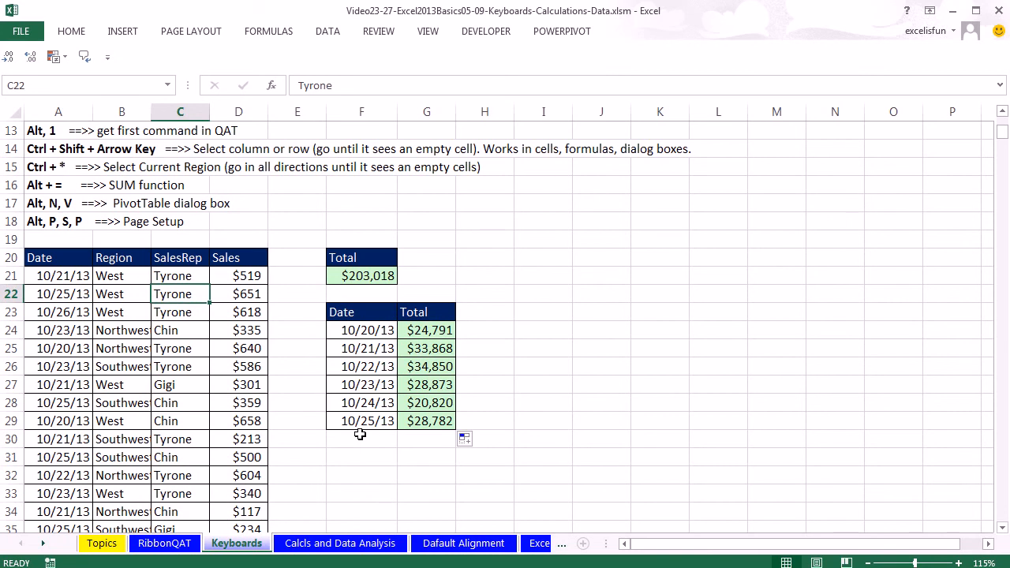
key("alt")
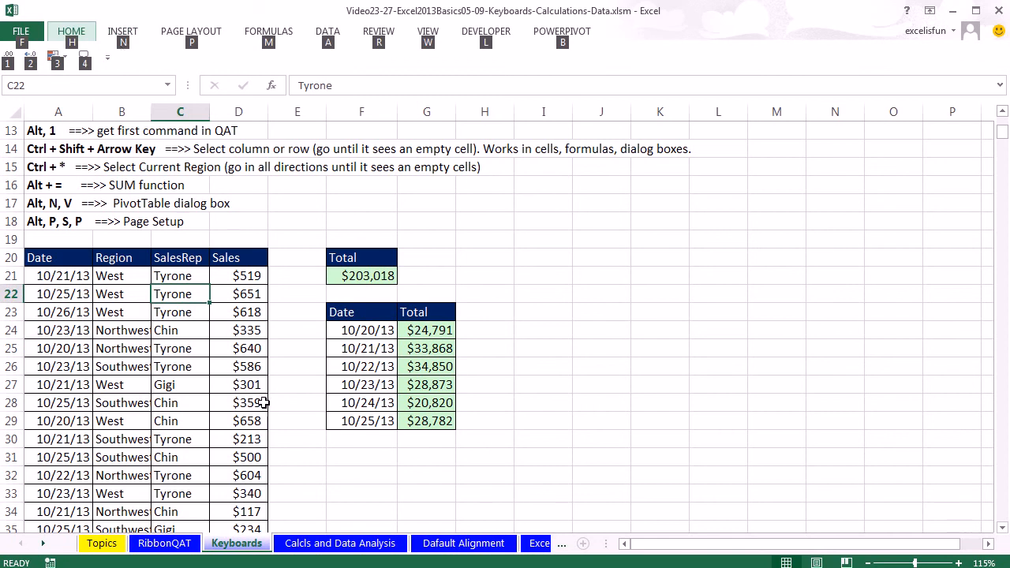
key("n")
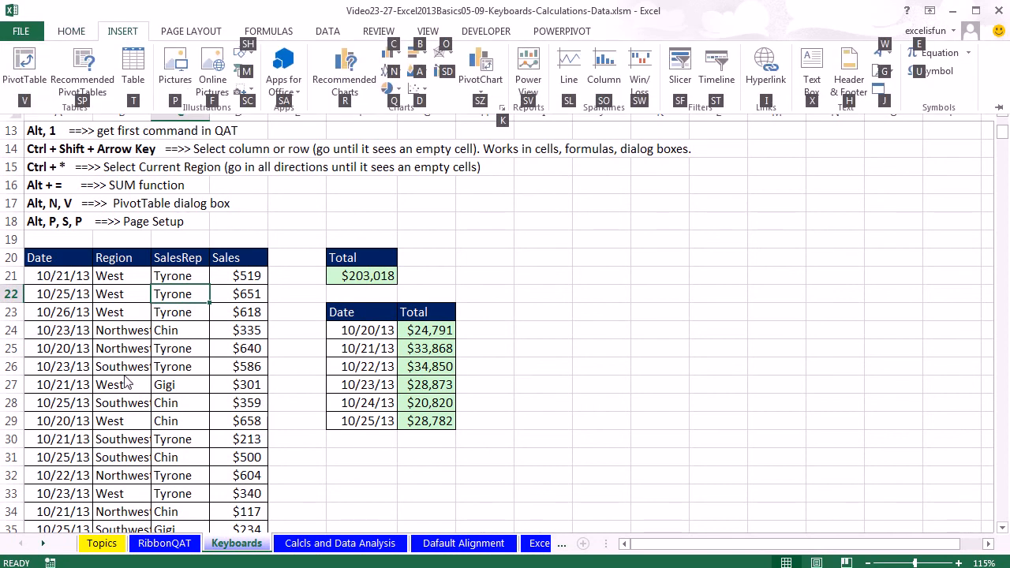
key("v")
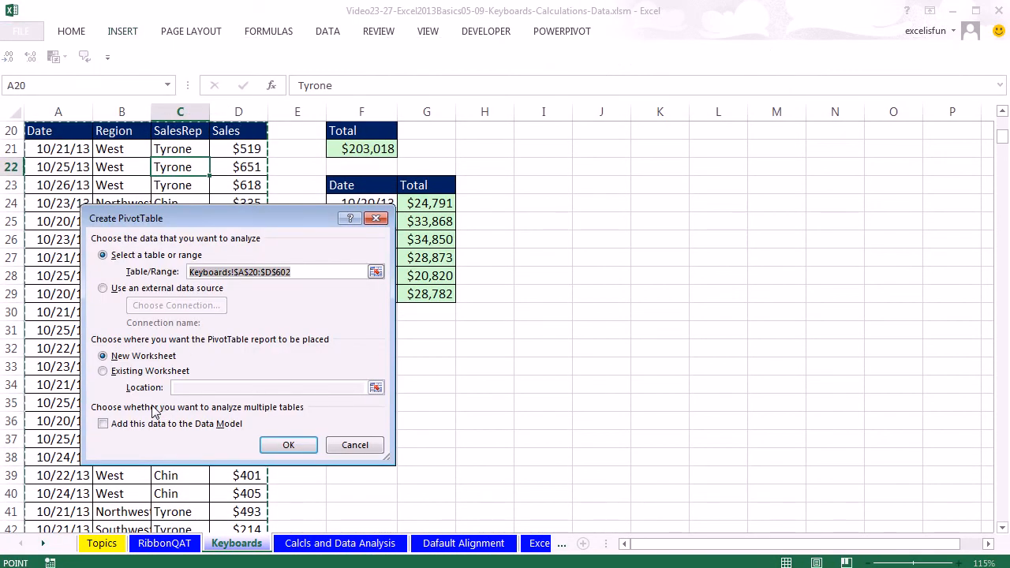
key("Escape")
scroll(139, 387, "up", 3)
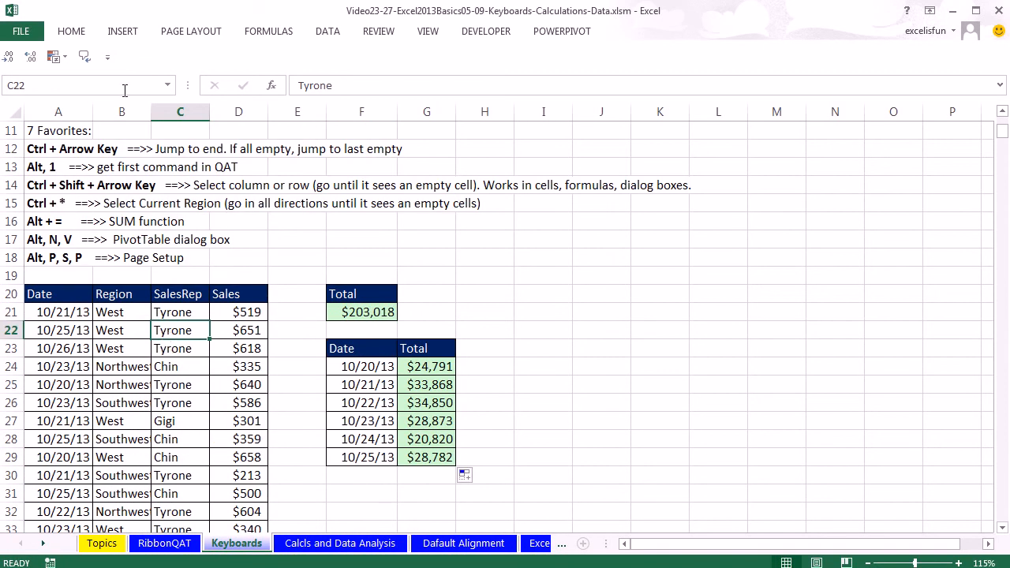
left_click(135, 34)
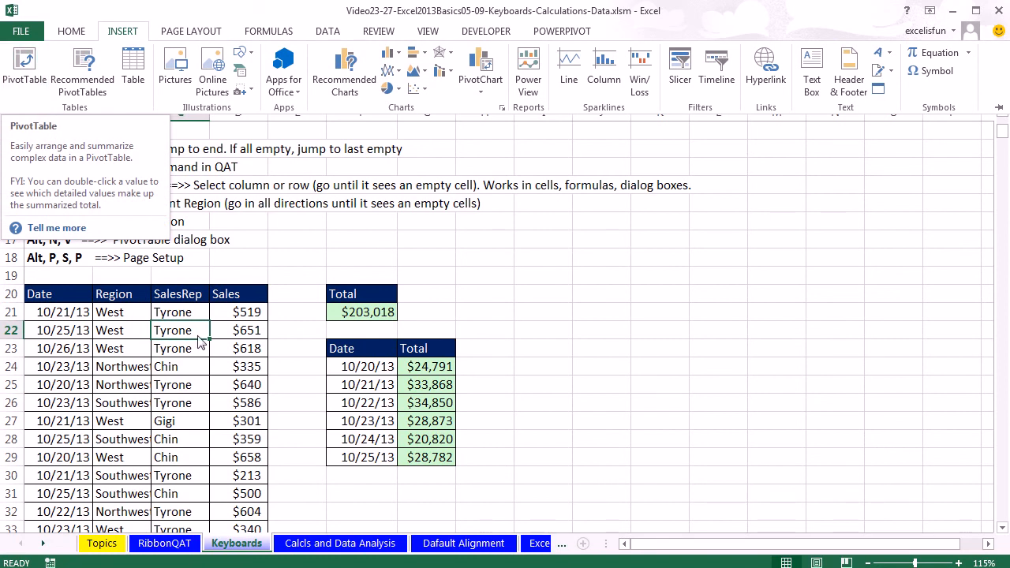
key("Escape")
Create a PivotTable from the sales data range $A$20:$D$602 on the existing Keyboards worksheet at cell F32
key("alt")
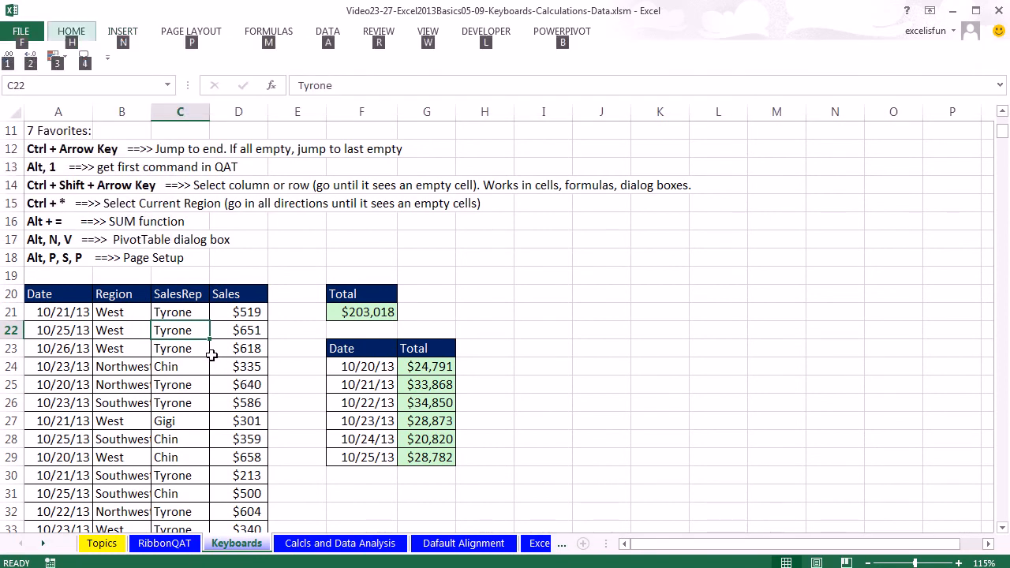
key("n")
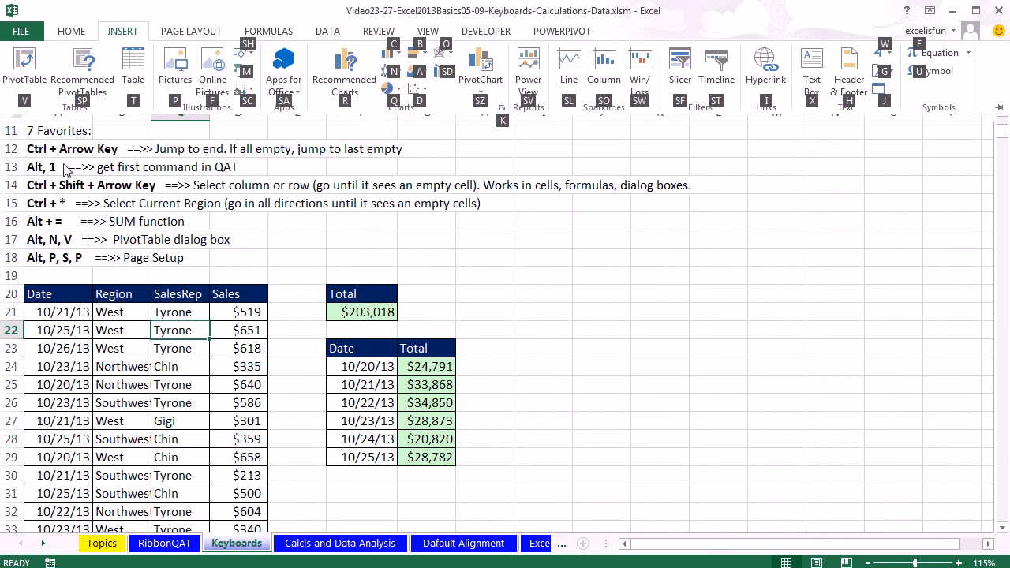
key("v")
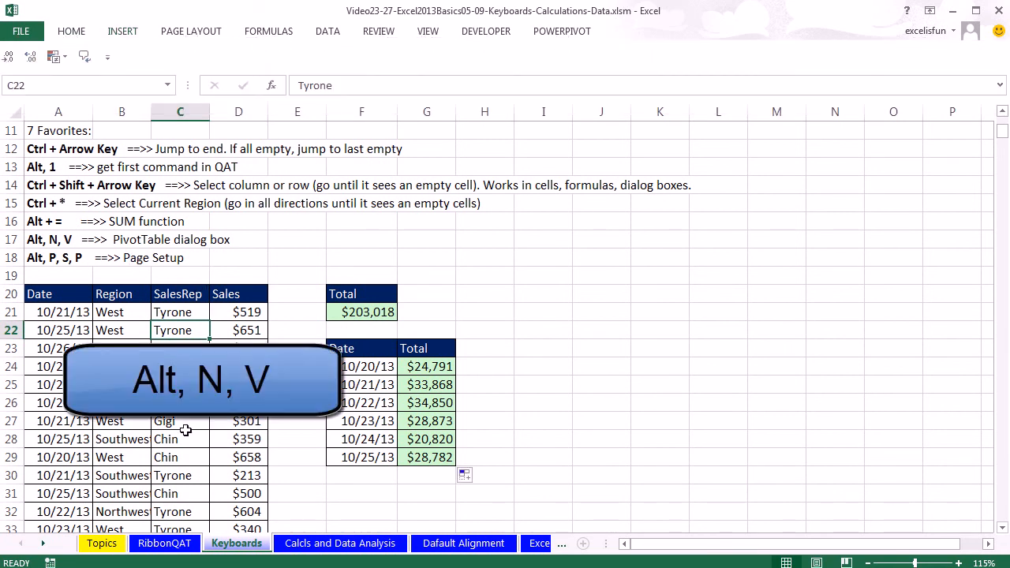
left_click_drag(280, 216, 492, 179)
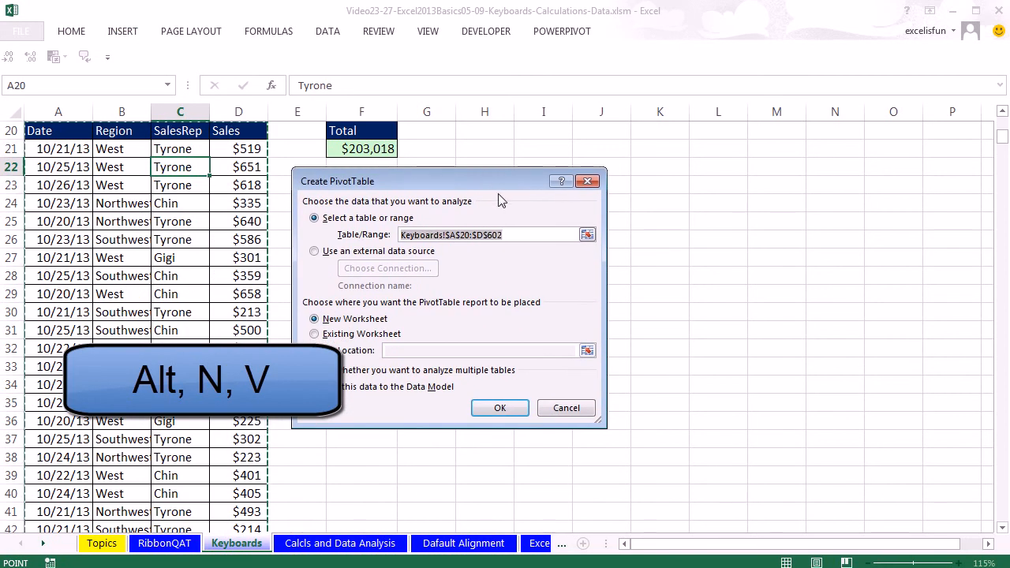
left_click(328, 340)
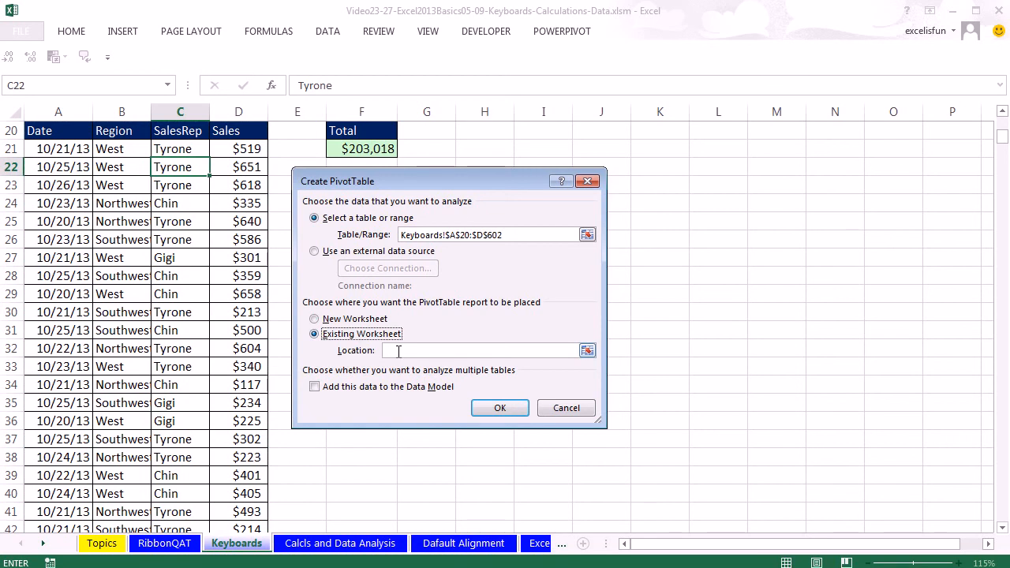
left_click_drag(386, 179, 577, 160)
left_click(353, 333)
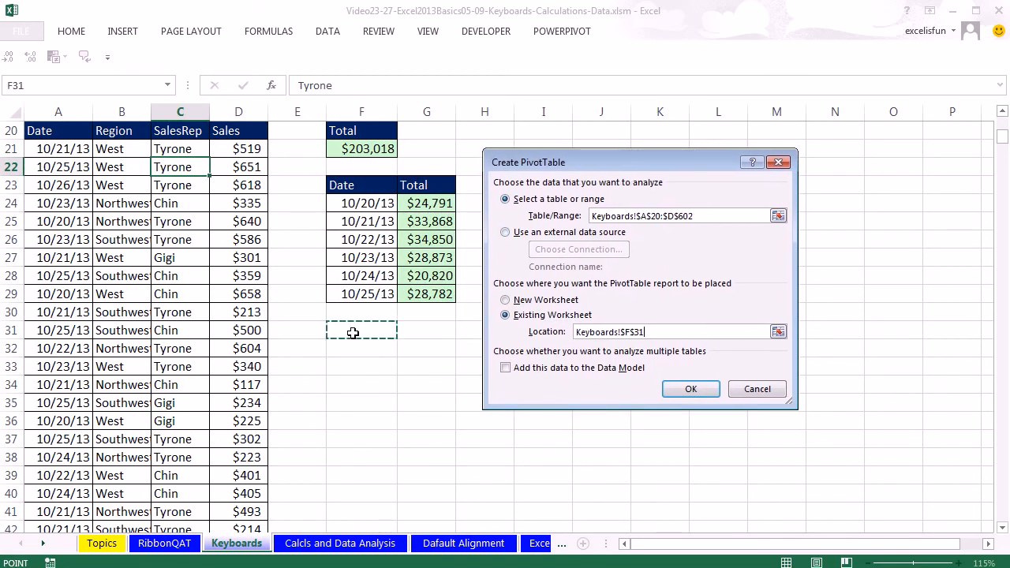
left_click(347, 348)
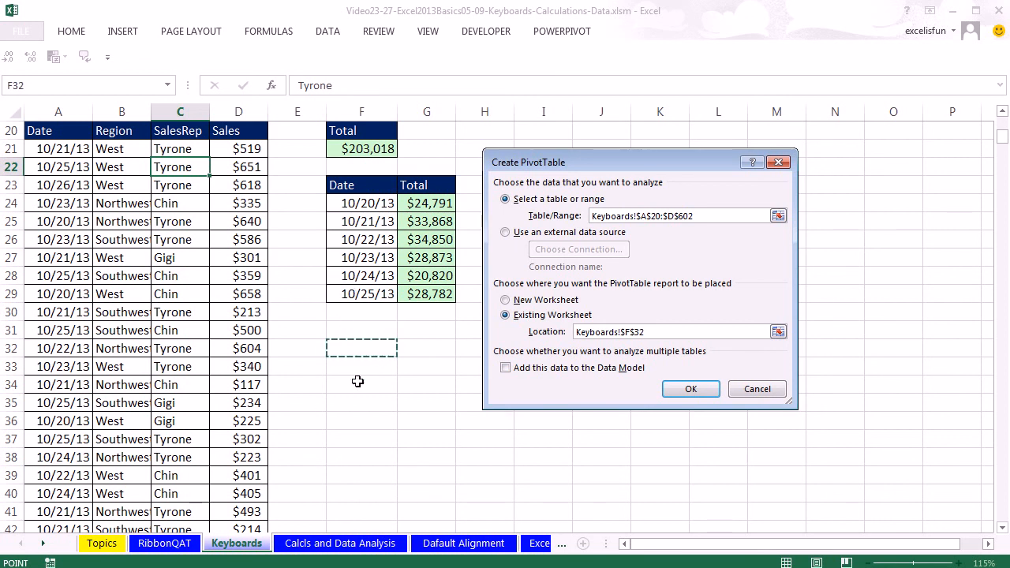
left_click(687, 388)
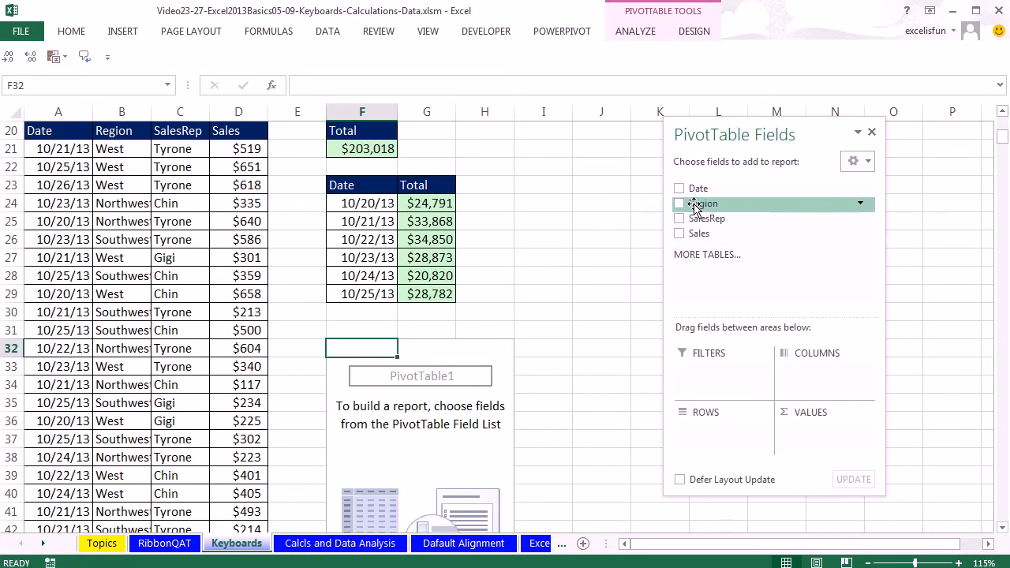
Add Date to the PivotTable's rows and Sales to its values, and deselect the PivotTable
left_click_drag(694, 189, 703, 429)
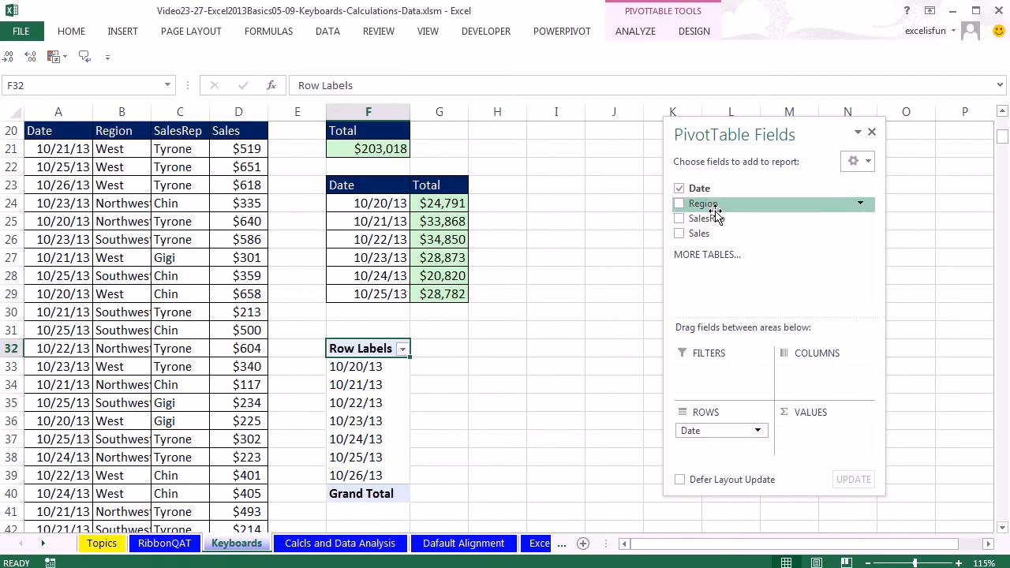
left_click_drag(699, 234, 802, 434)
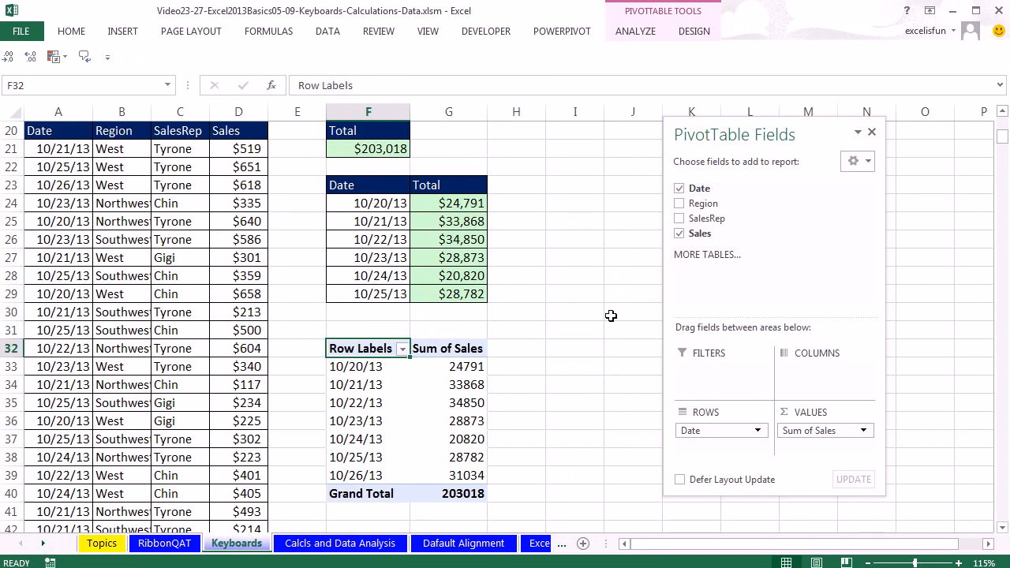
left_click(585, 143)
scroll(642, 180, "up", 1)
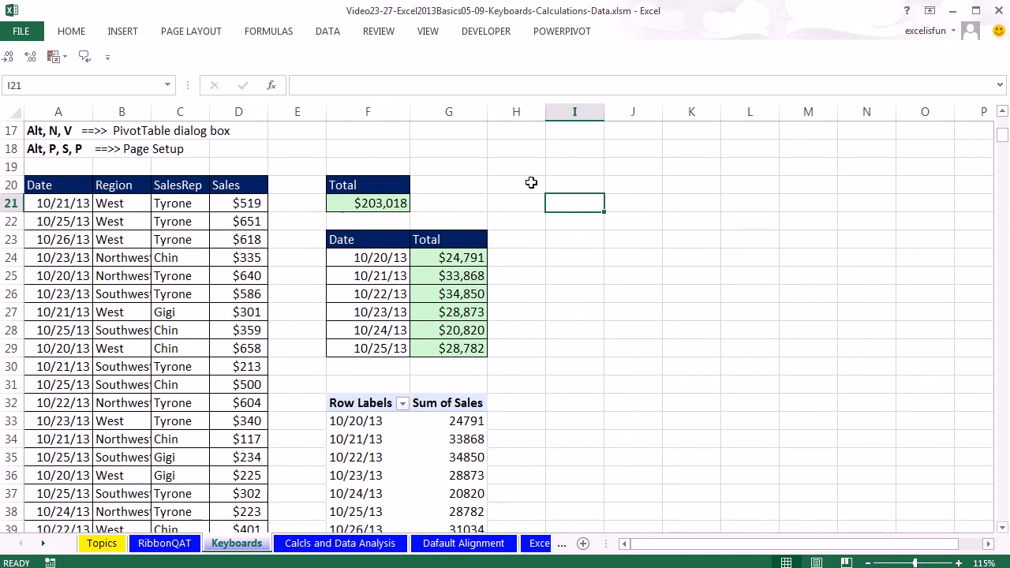
Preview the printout of the Keyboards sheet and return to the worksheet
left_click(504, 188)
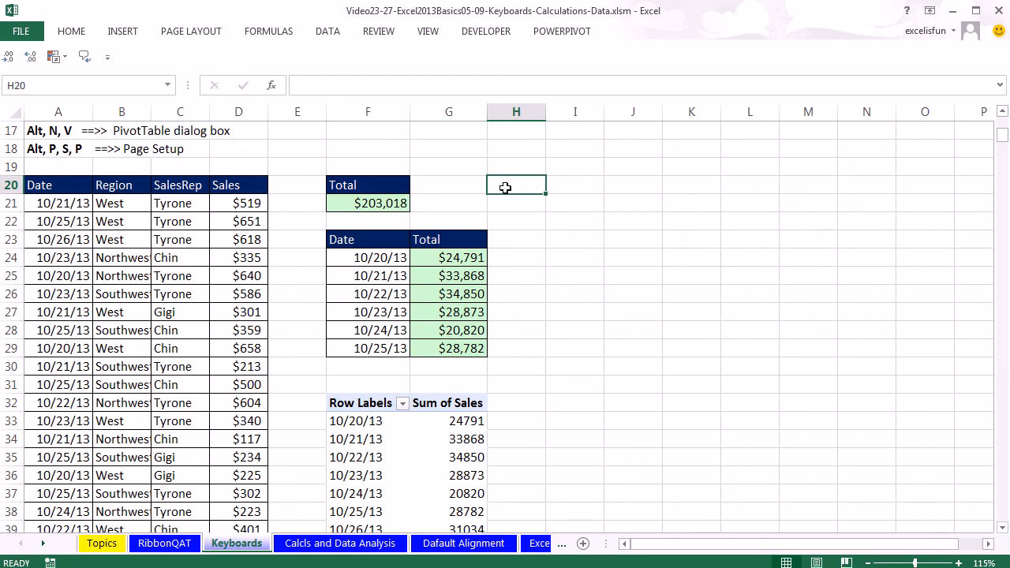
key("ctrl+p")
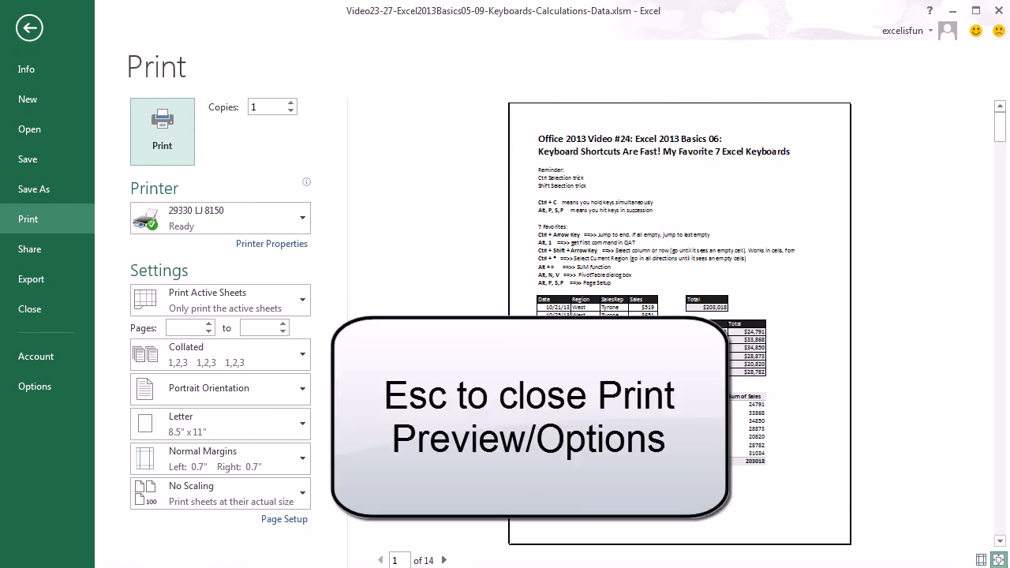
key("Escape")
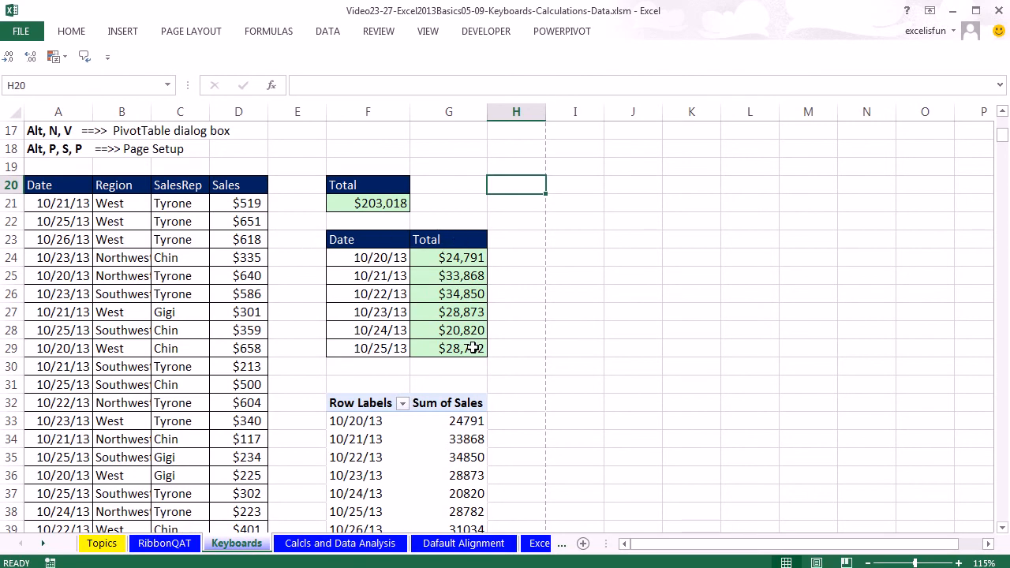
left_click(191, 35)
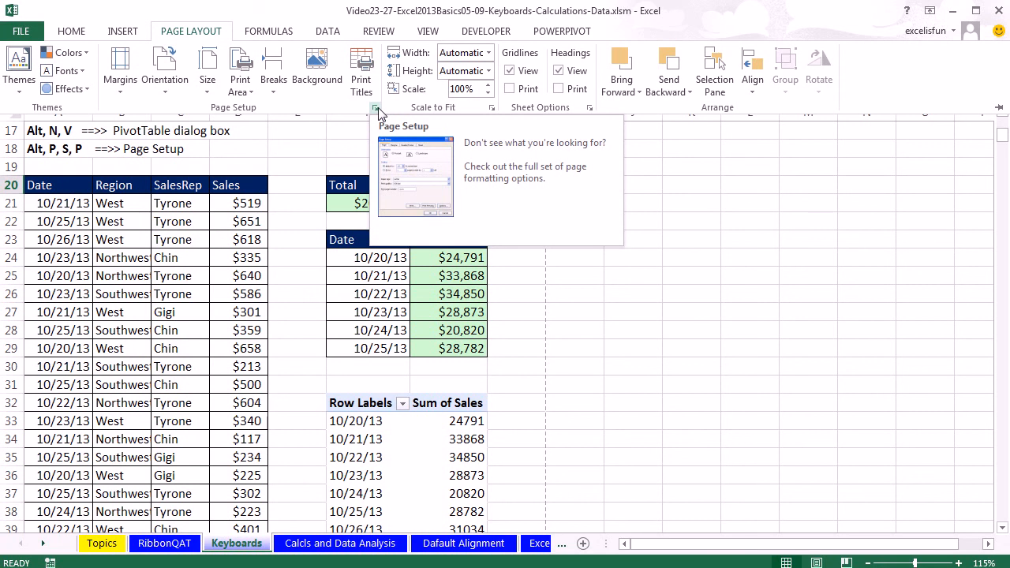
key("Escape")
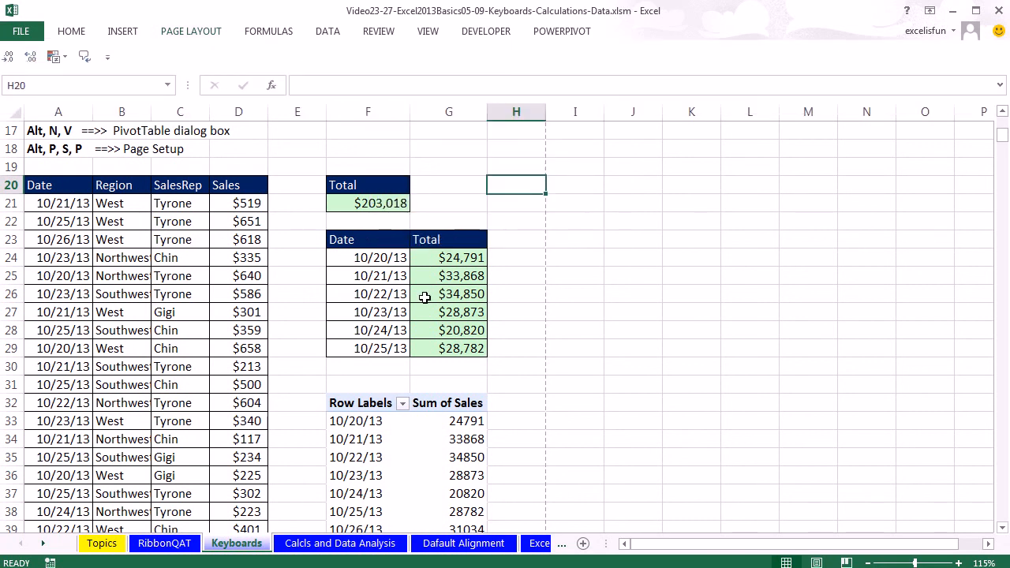
key("alt")
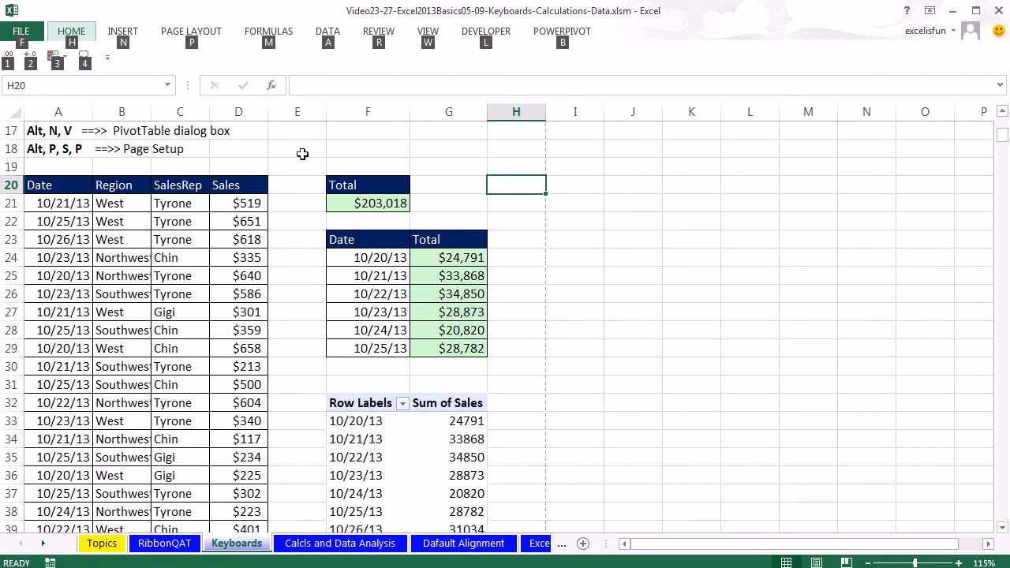
key("p")
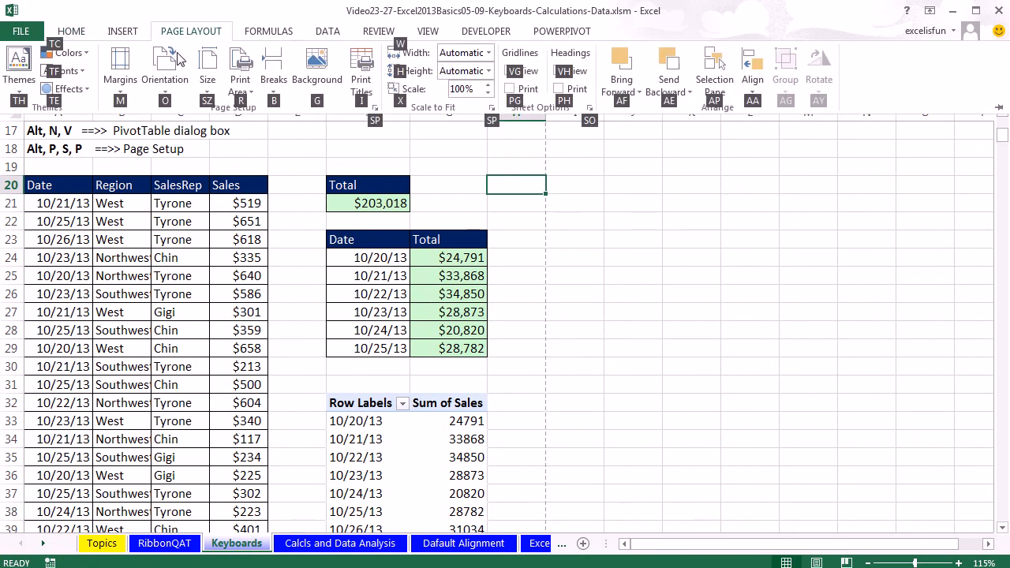
key("s")
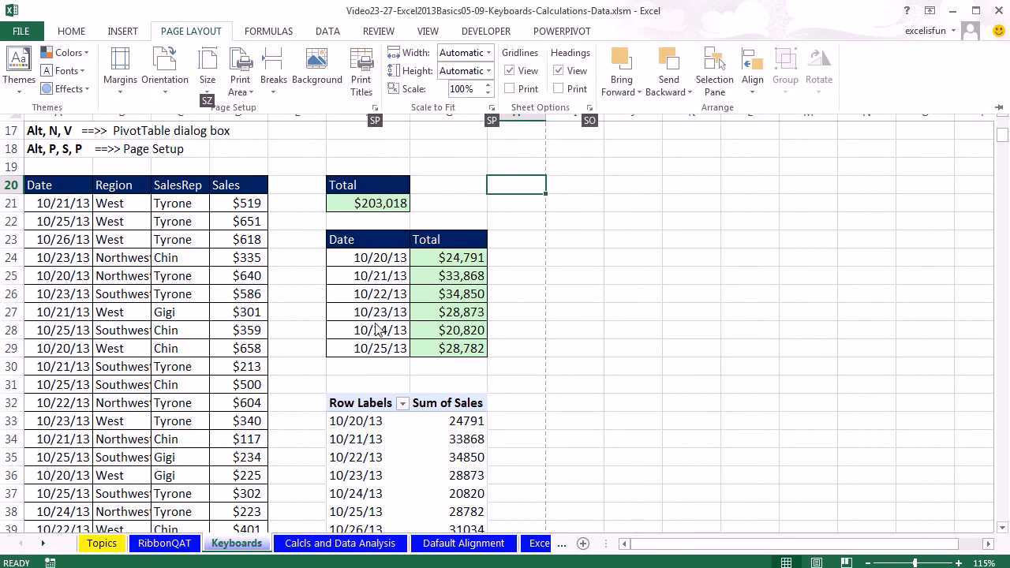
key("p")
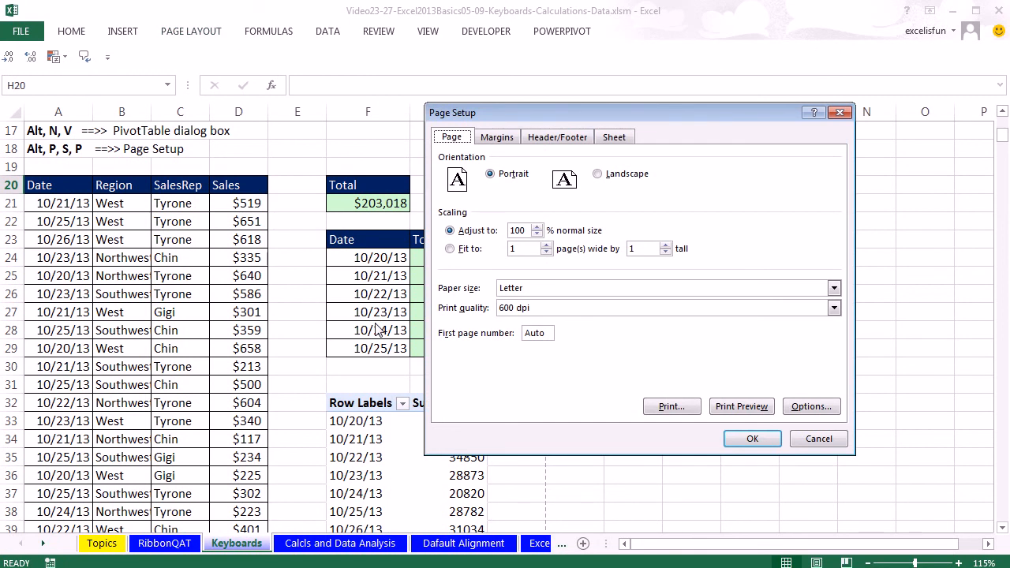
key("Escape")
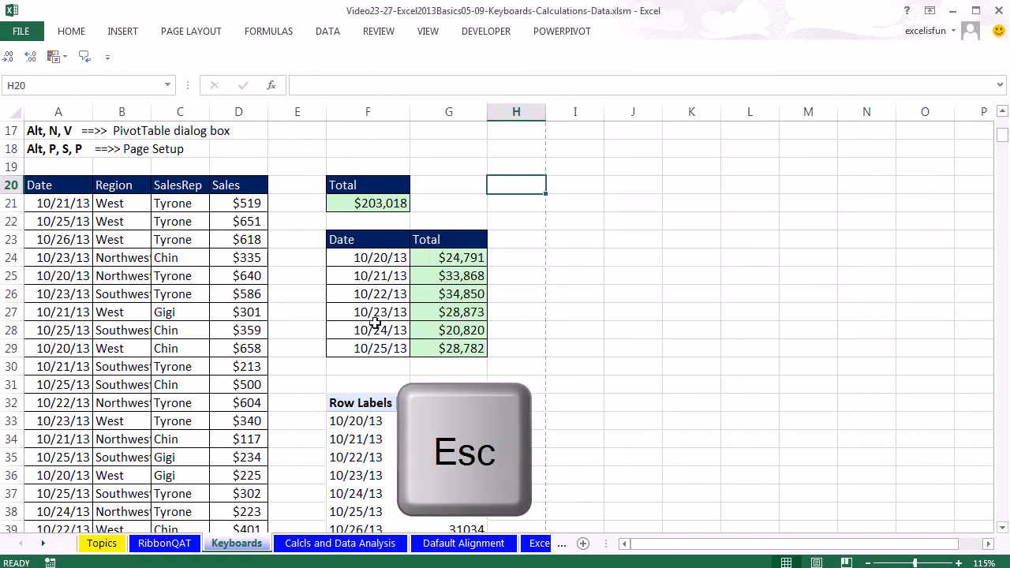
In Page Setup, set the orientation to Landscape and raise the print scaling by three increments
left_click(345, 240)
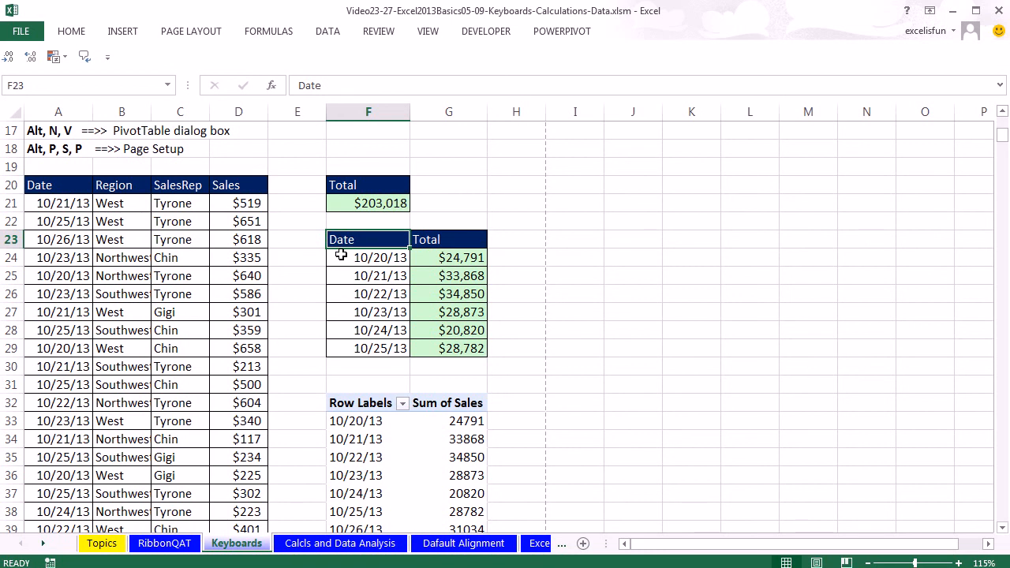
key("alt")
key("p")
key("s")
key("p")
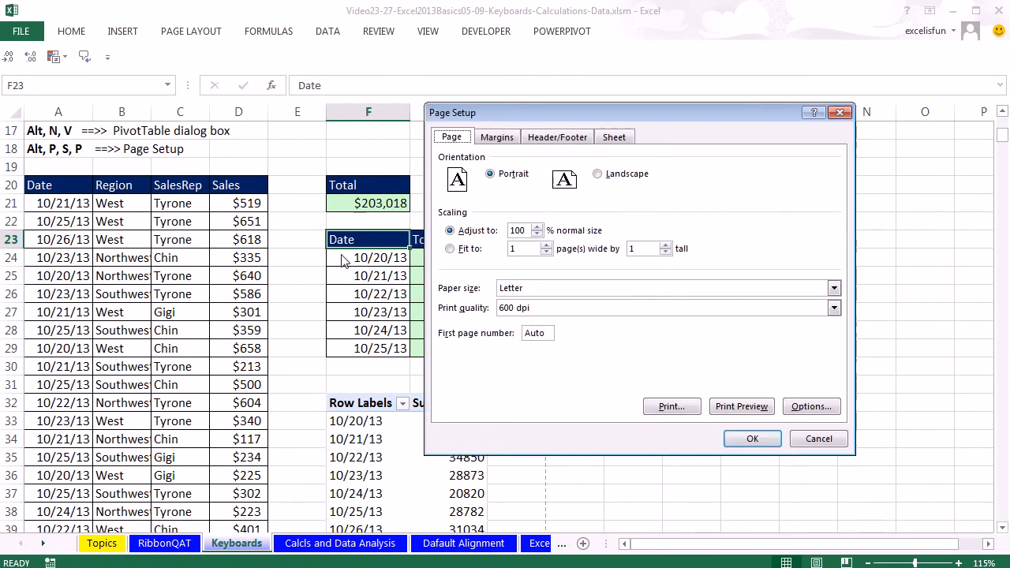
left_click(598, 174)
left_click(537, 226)
left_click(537, 226)
left_click(536, 227)
Center the printout horizontally on the page and set the footer to "Page 1 of ?"
left_click(499, 139)
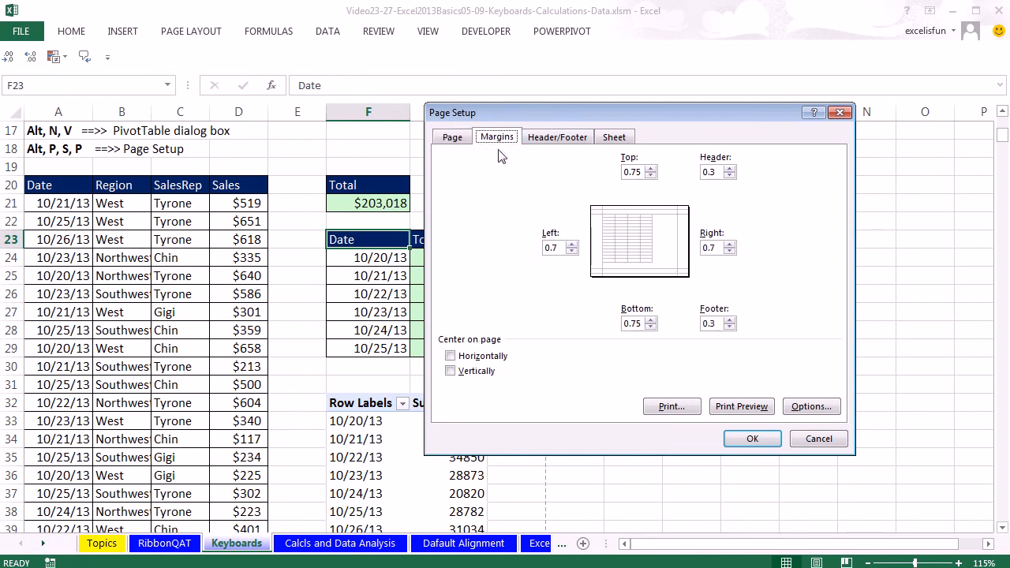
left_click(449, 356)
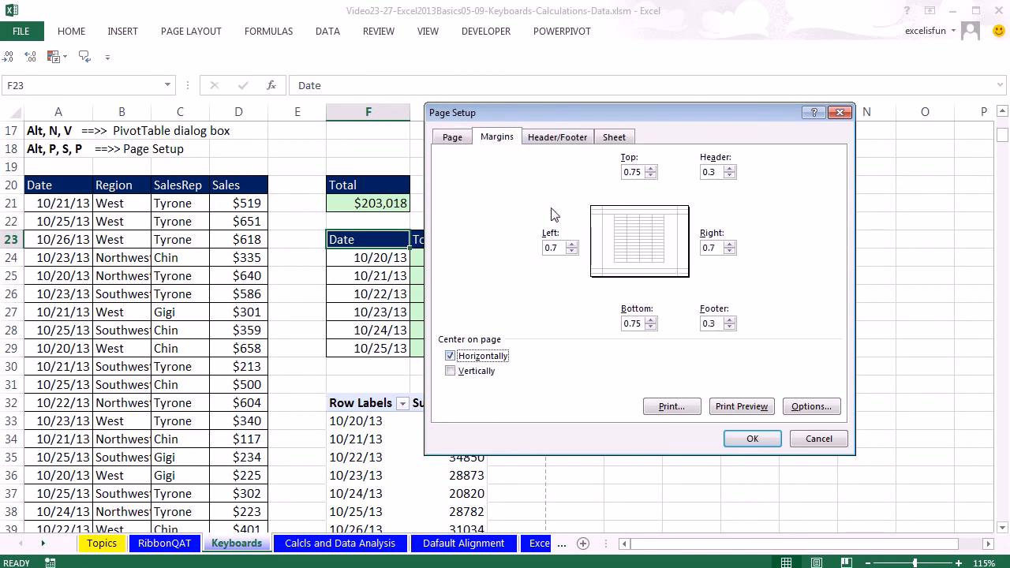
left_click(563, 137)
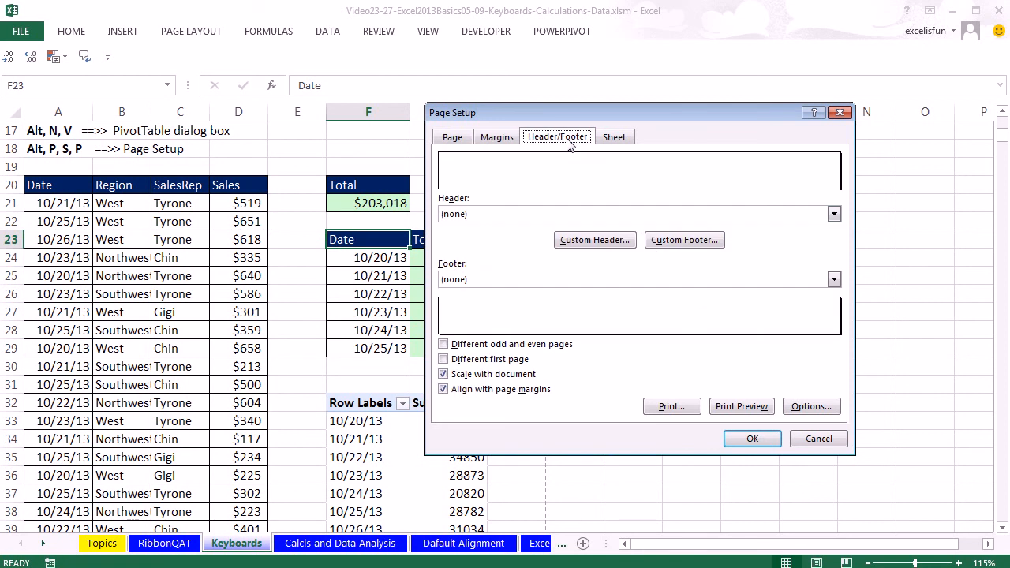
left_click(687, 280)
left_click(503, 314)
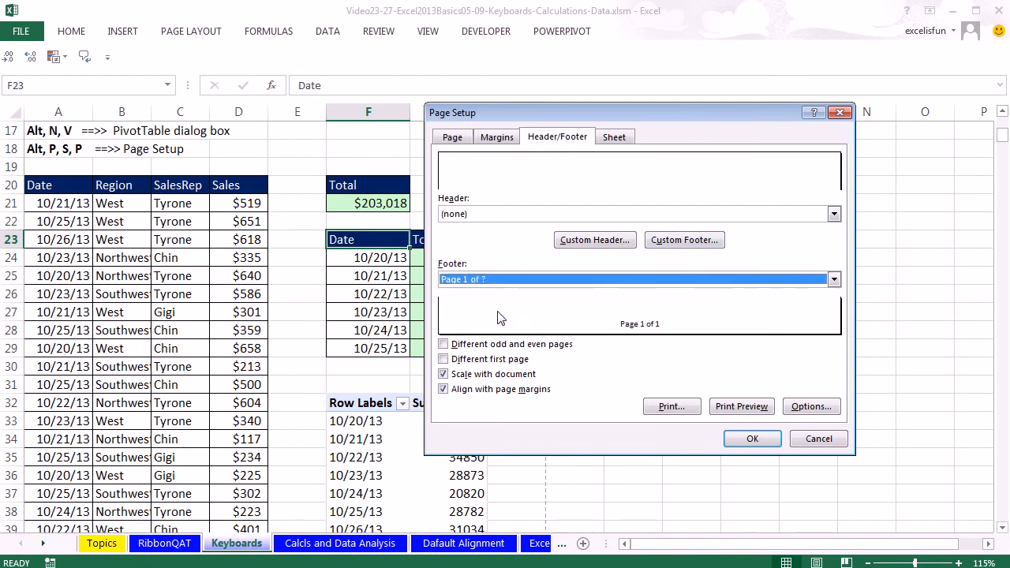
Set the print area to the Date and Total table, $F$23:$G$29, and apply the page setup
left_click(613, 138)
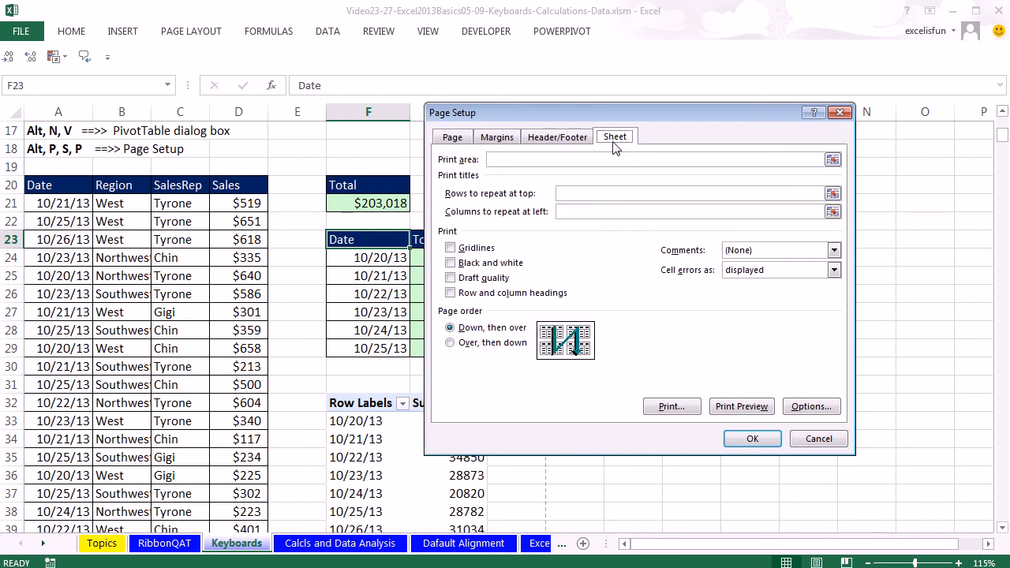
left_click(511, 161)
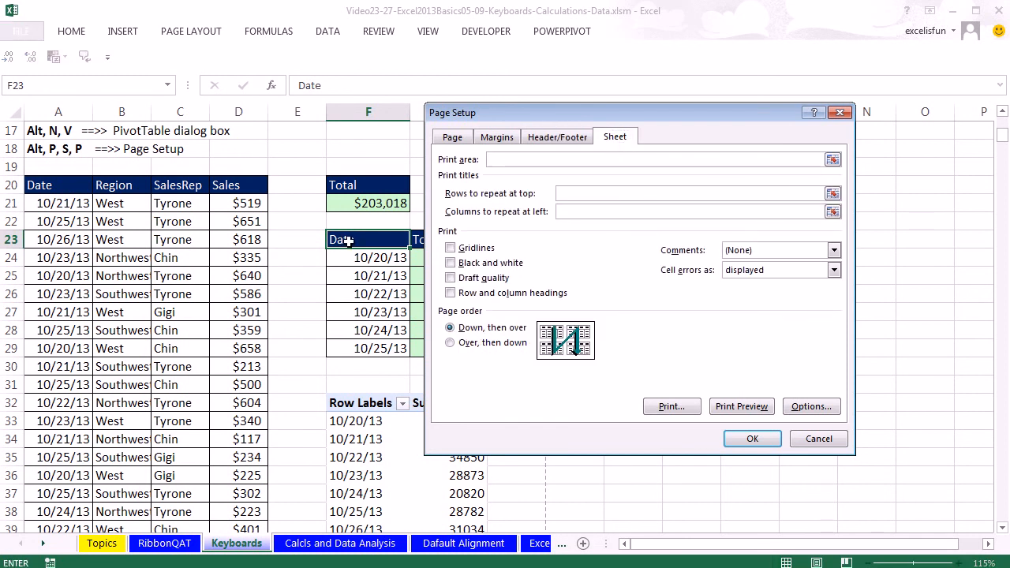
left_click_drag(340, 240, 457, 347)
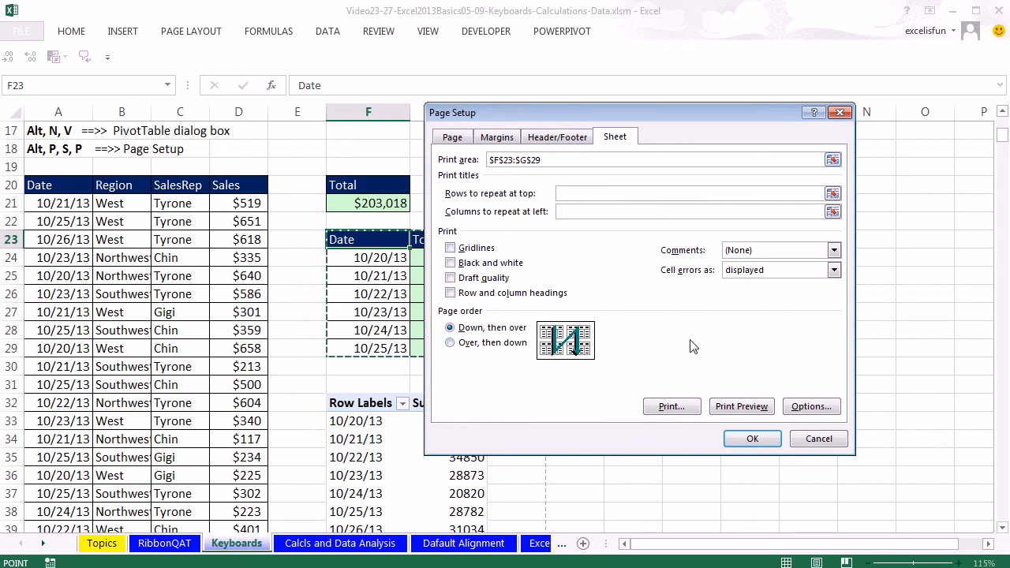
left_click(752, 439)
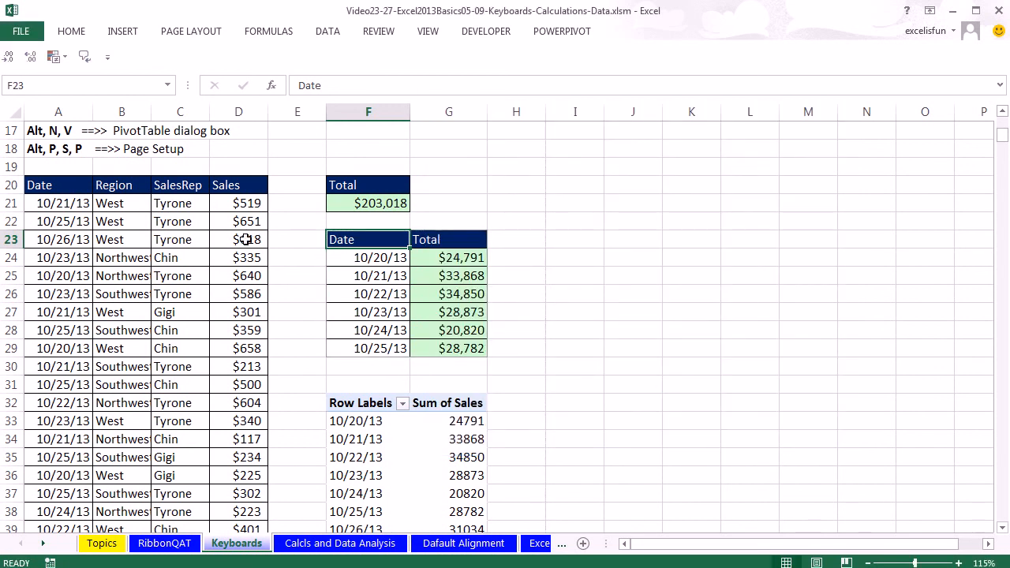
Preview the printout of the date totals table, return to the worksheet and select an empty cell beside the PivotTable
key("ctrl+p")
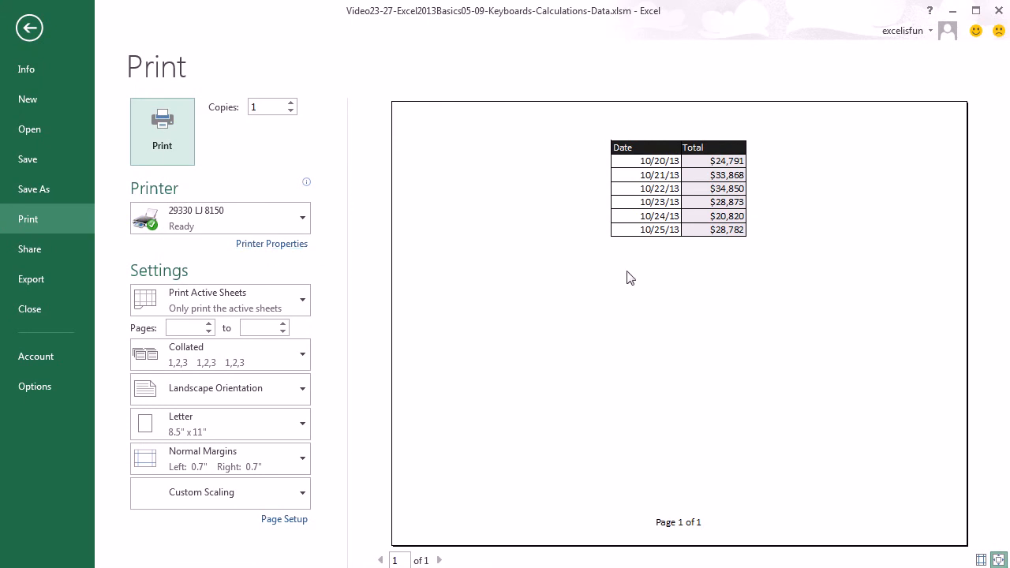
key("Escape")
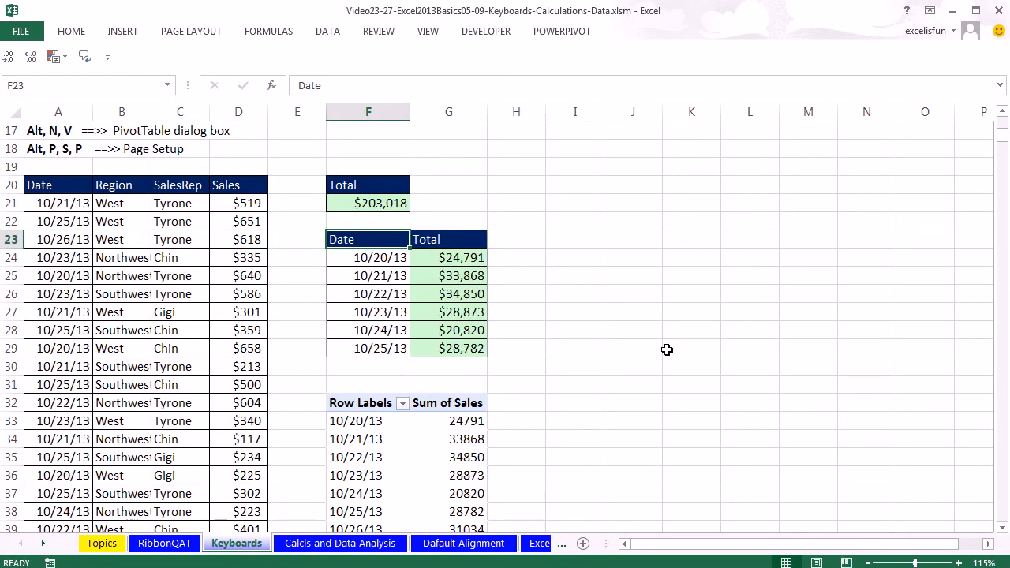
left_click(551, 409)
scroll(551, 408, "up", 4)
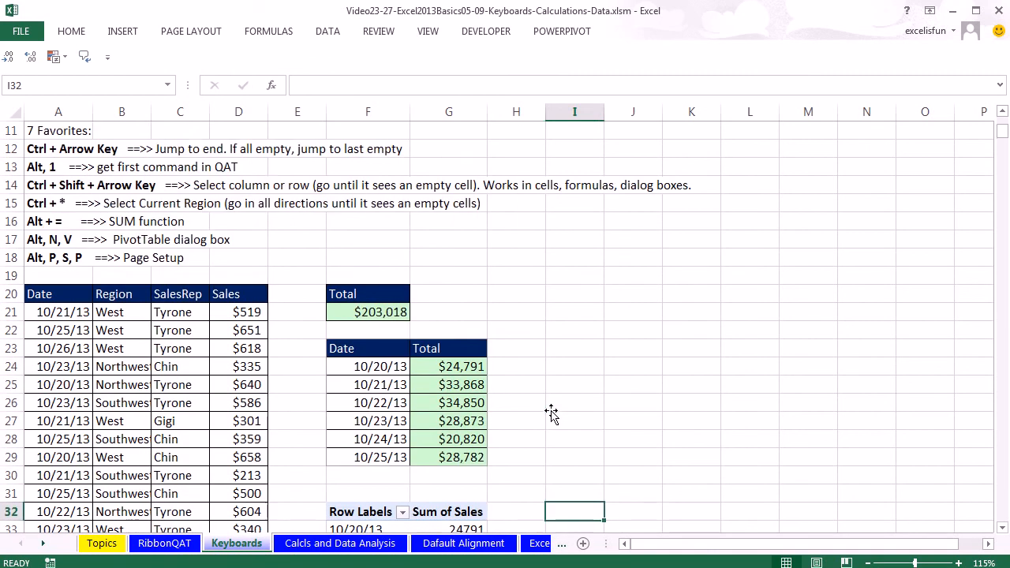